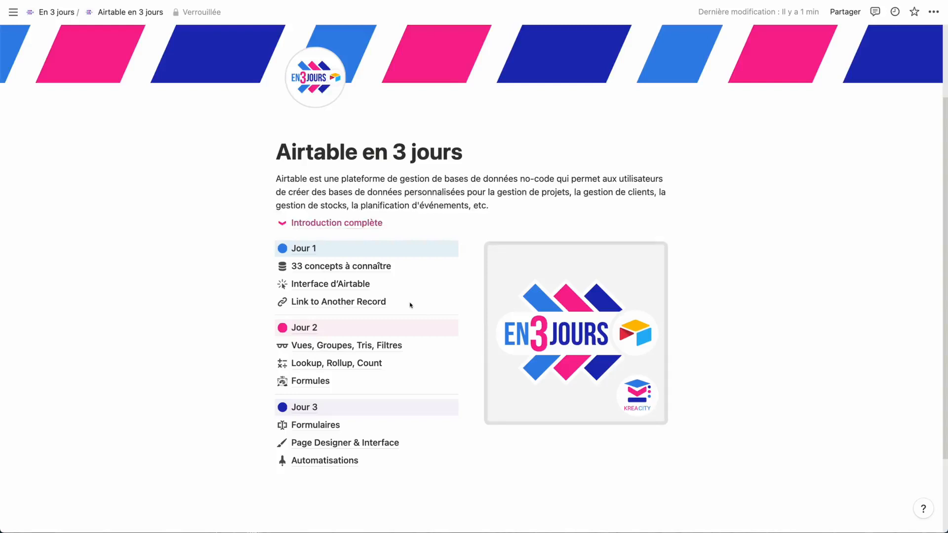
Open the 33 concepts à connaître page and highlight the first list's concepts, Workspace through Link to Another Record
left_click(387, 262)
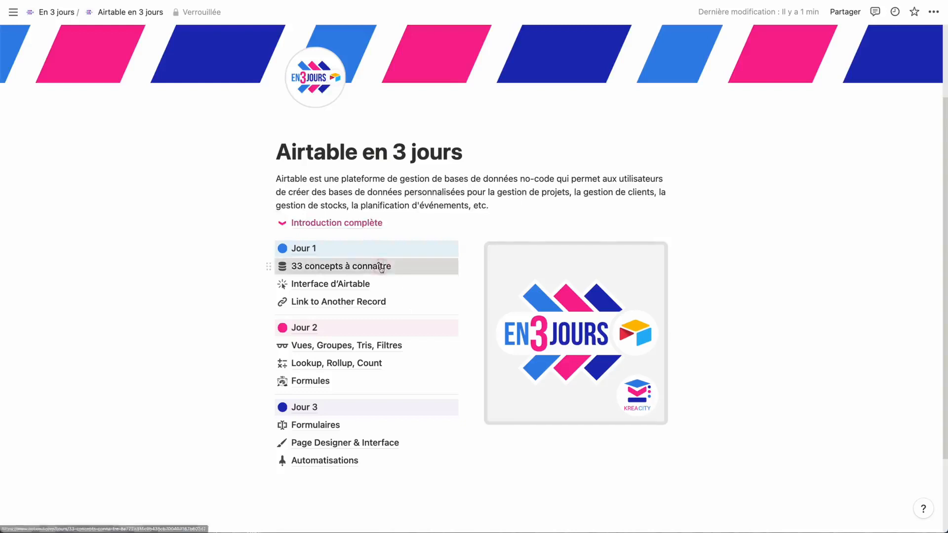
scroll(394, 328, "down", 2)
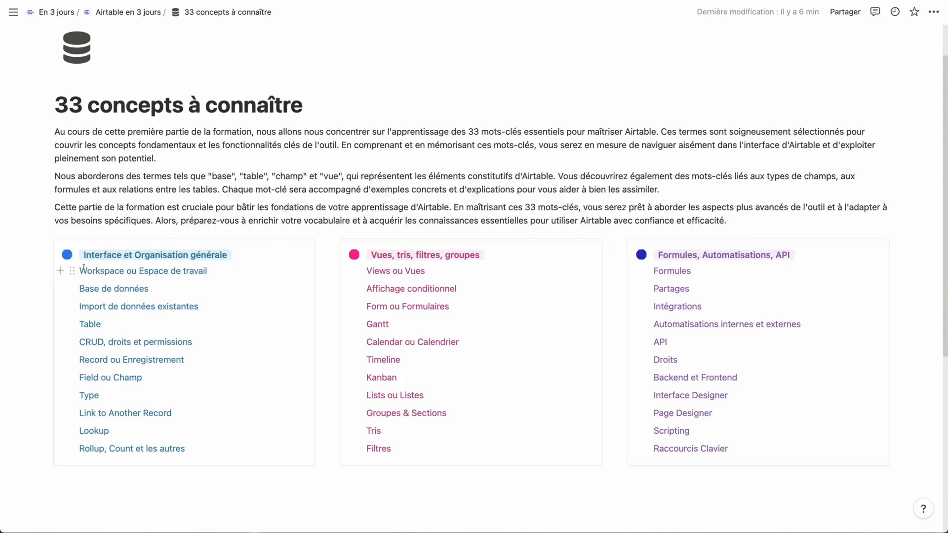
left_click_drag(84, 270, 177, 418)
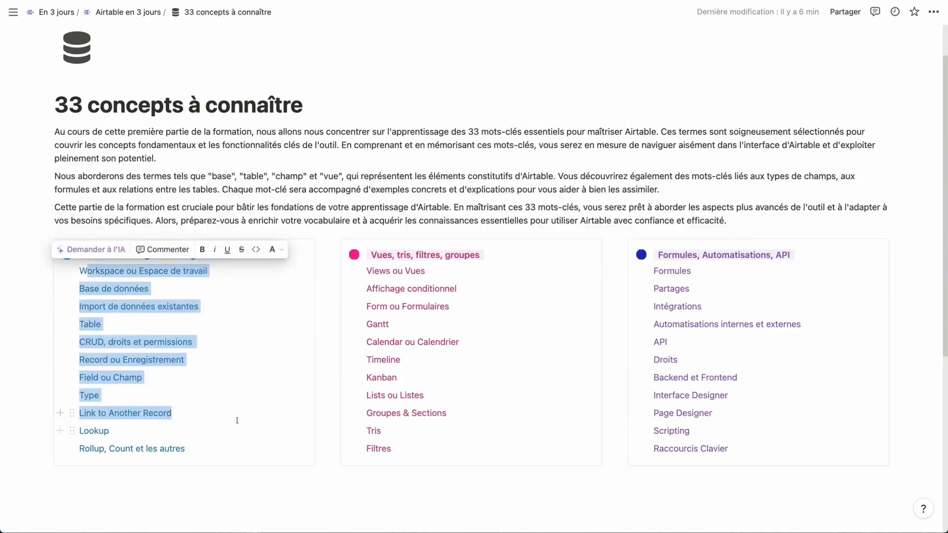
left_click(204, 416)
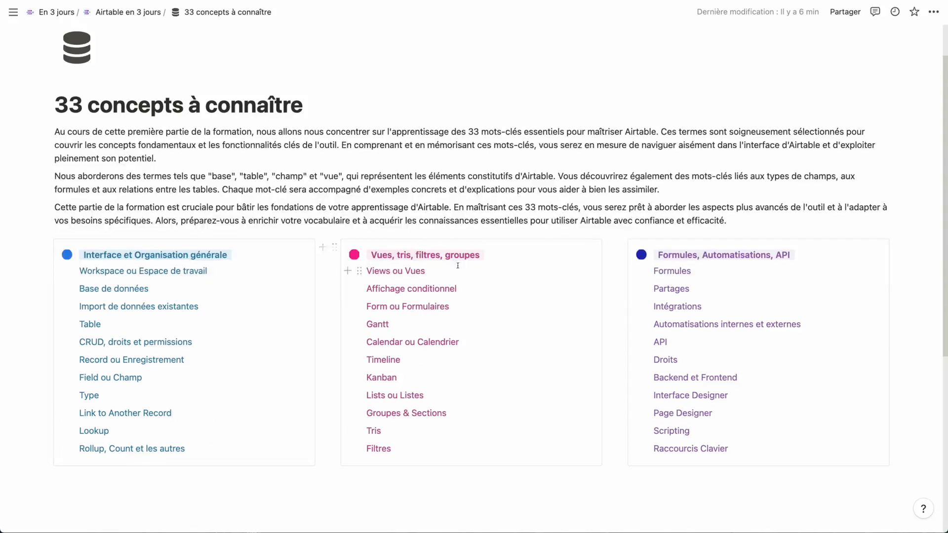
left_click_drag(81, 270, 255, 420)
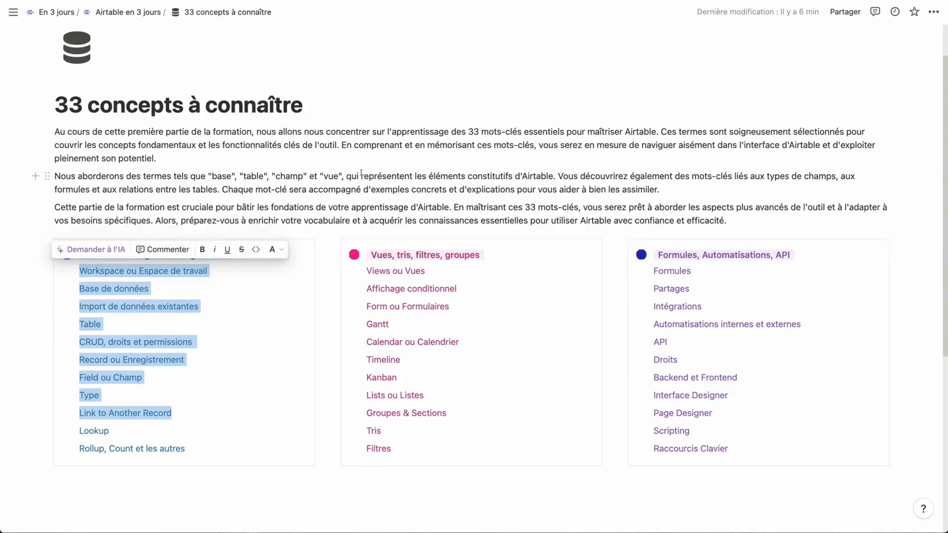
left_click(342, 188)
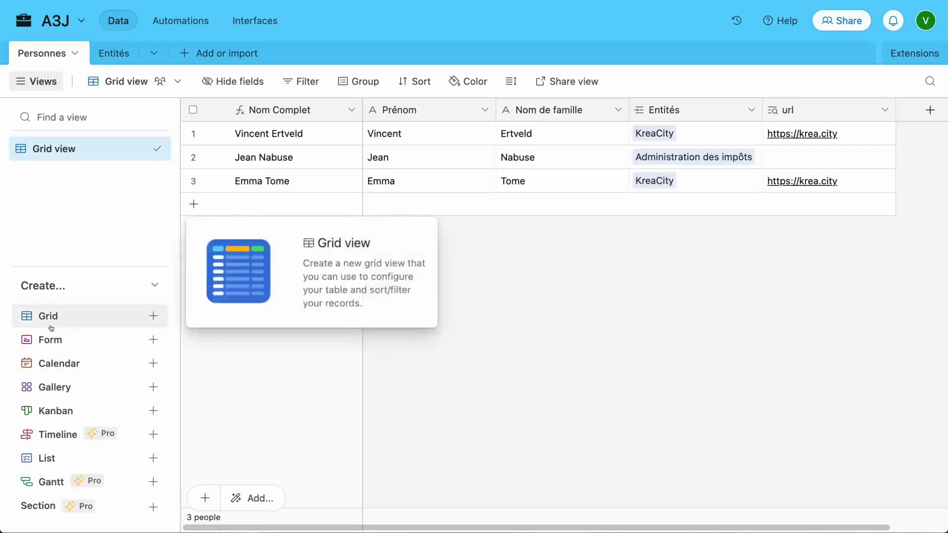
Glance at the Add or import options, then go from the A3J base back to the Airtable home page
mouse_move(52, 337)
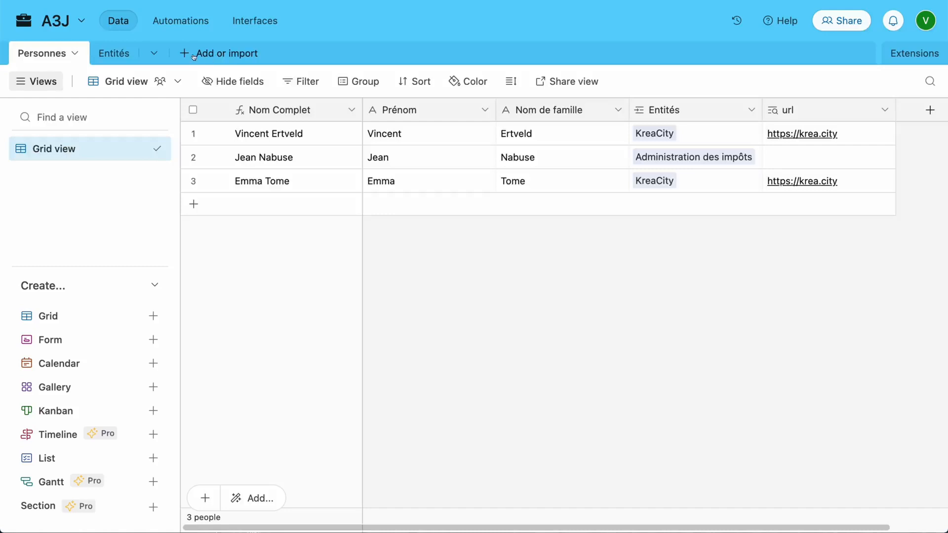
left_click(241, 54)
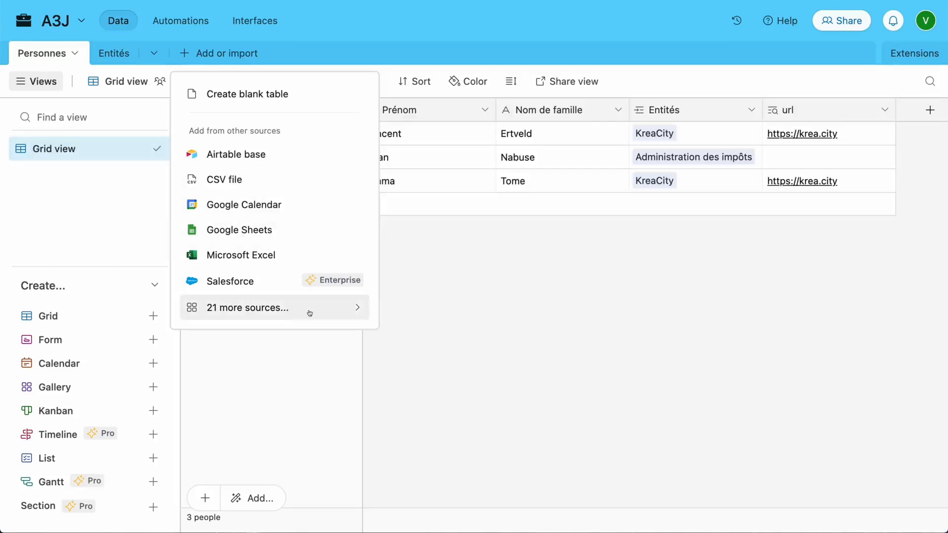
left_click(374, 42)
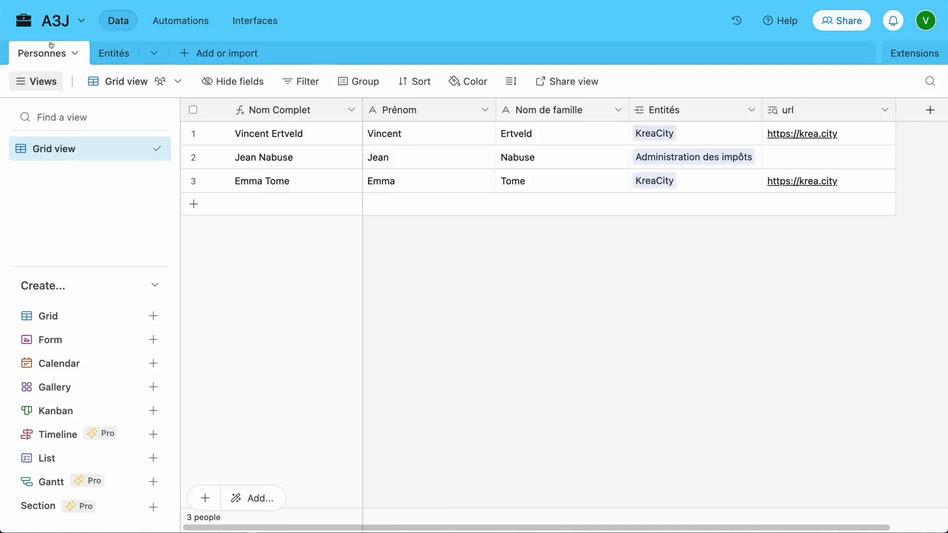
left_click(44, 24)
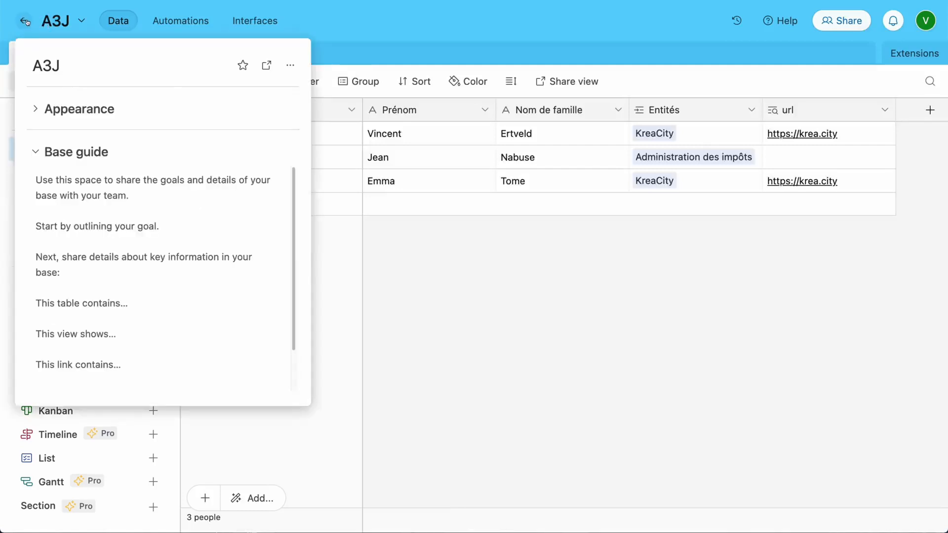
left_click(23, 20)
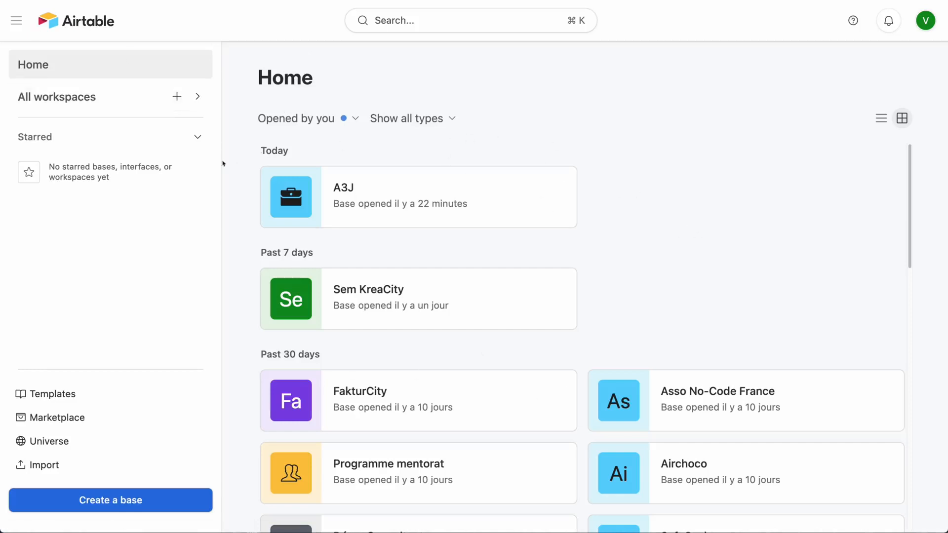
From All workspaces, check the Airtable en 3 jours workspace options, then reopen the A3J base
left_click(24, 98)
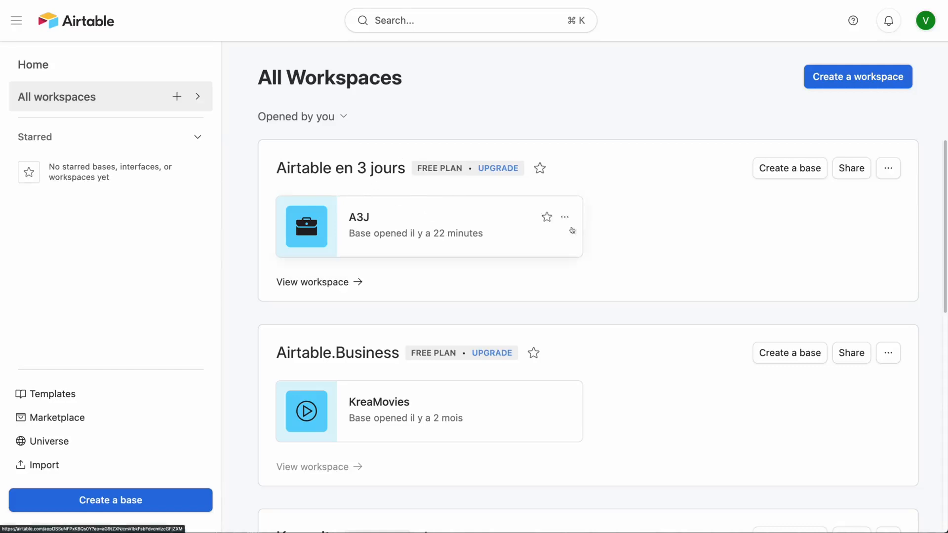
mouse_move(450, 172)
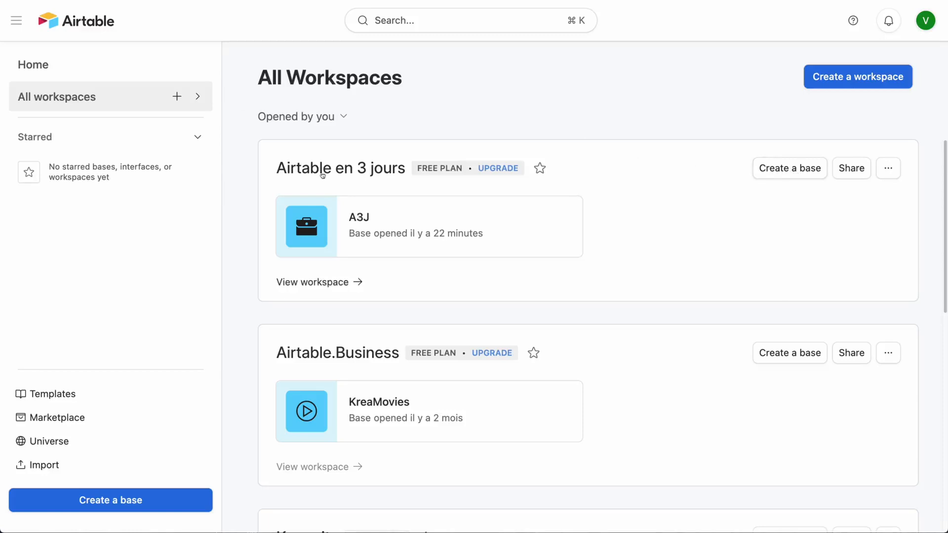
left_click(887, 173)
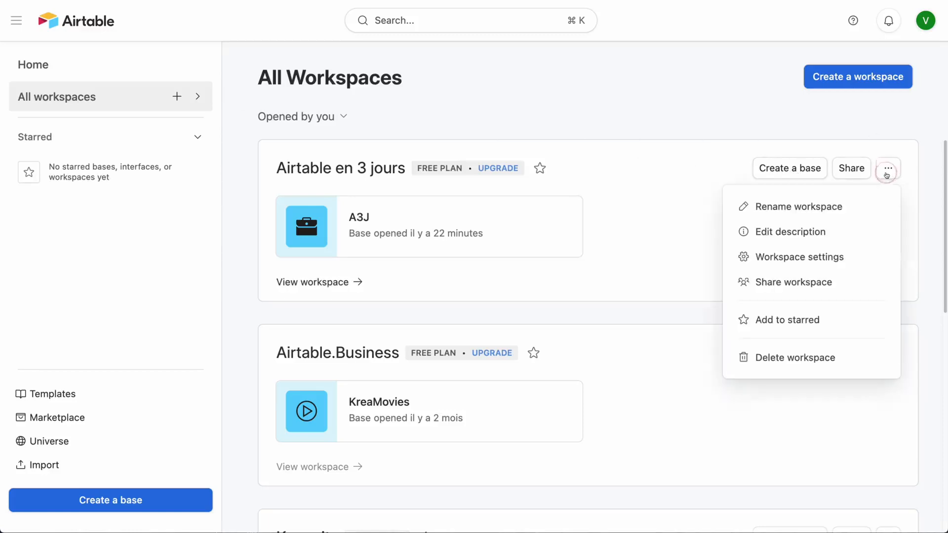
left_click(612, 118)
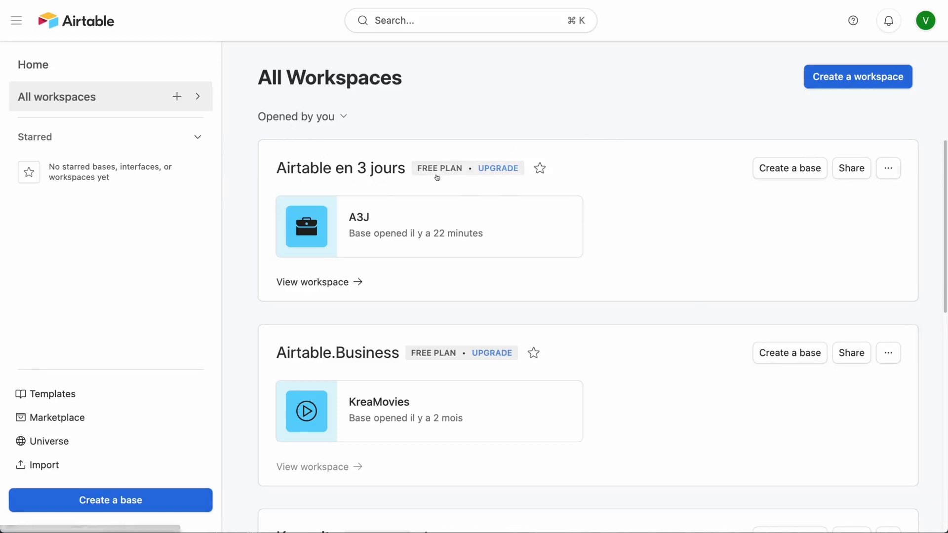
left_click(316, 228)
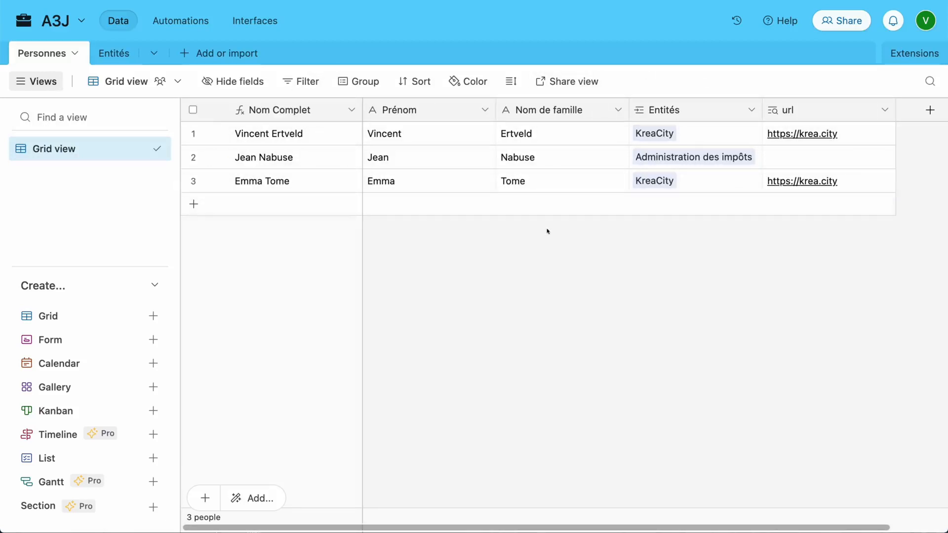
left_click(193, 204)
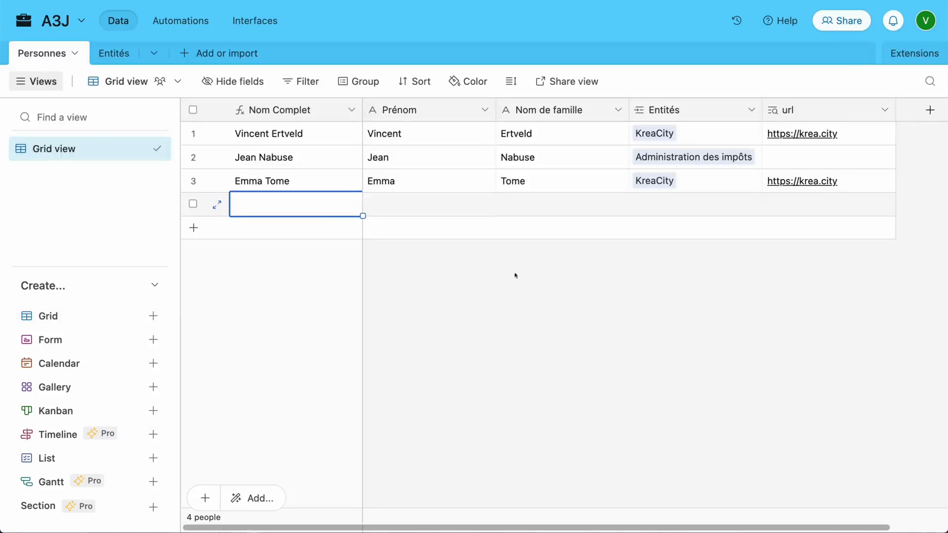
left_click(193, 204)
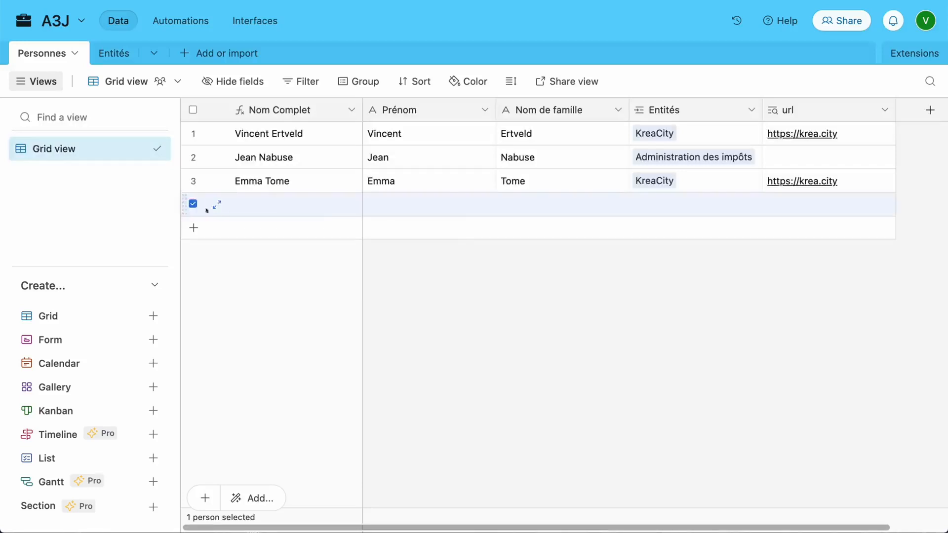
right_click(263, 205)
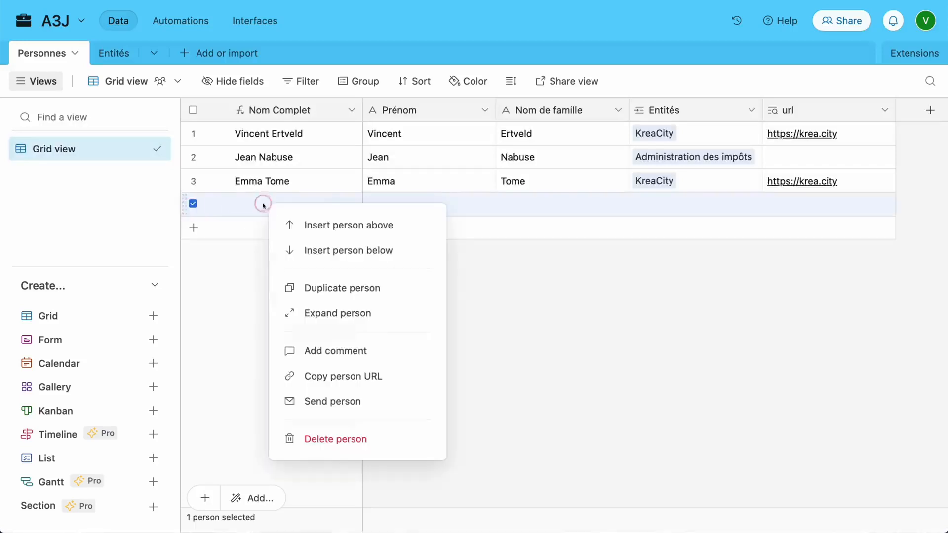
left_click(329, 438)
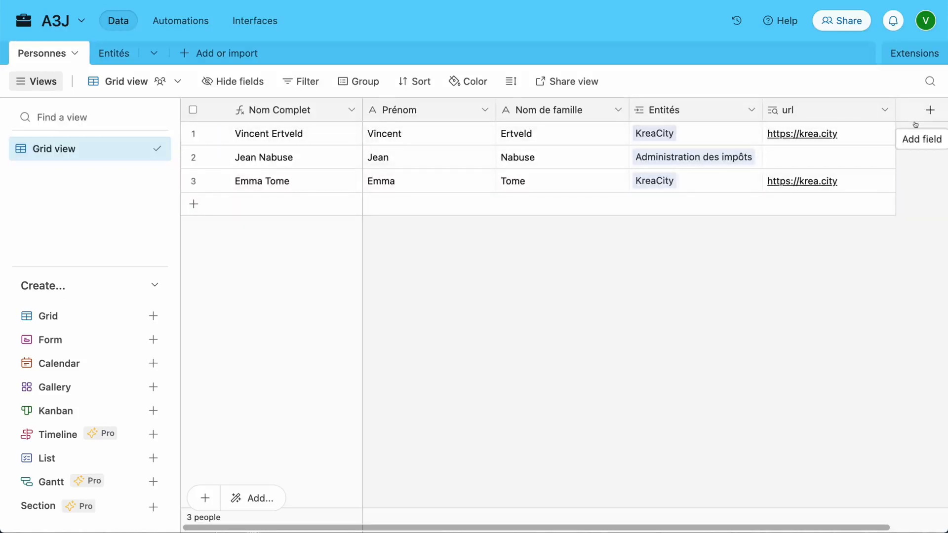
Browse the field types for a new Personnes field, then cancel without adding one
scroll(915, 124, "right", 3)
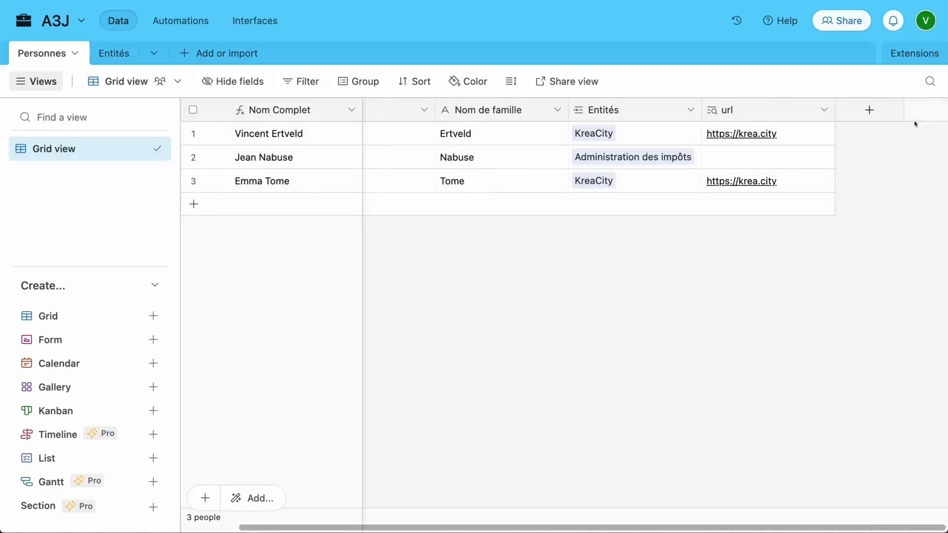
left_click(883, 118)
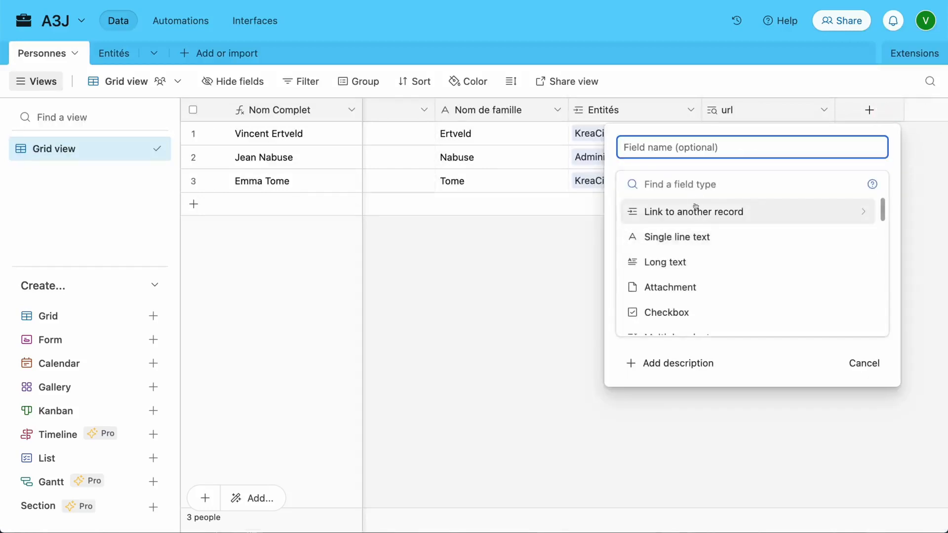
scroll(696, 207, "down", 3)
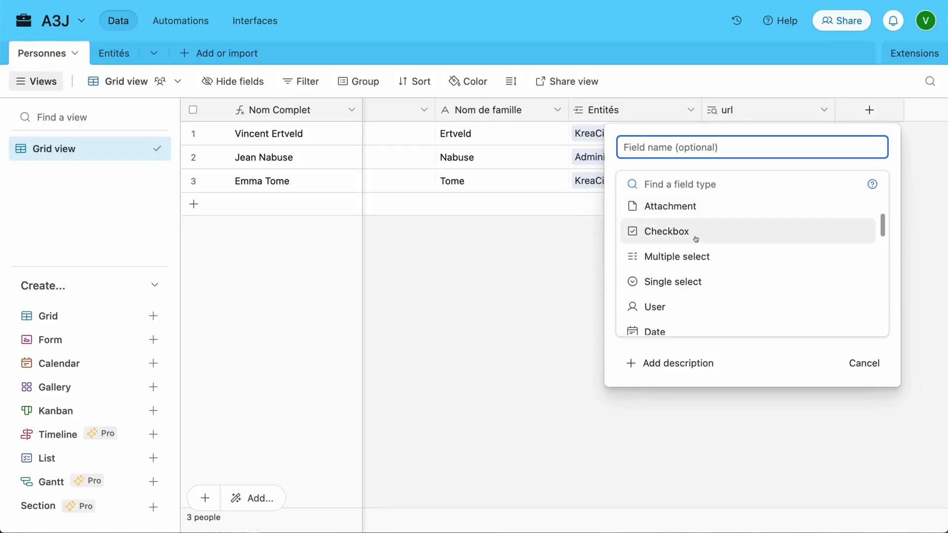
scroll(696, 239, "down", 3)
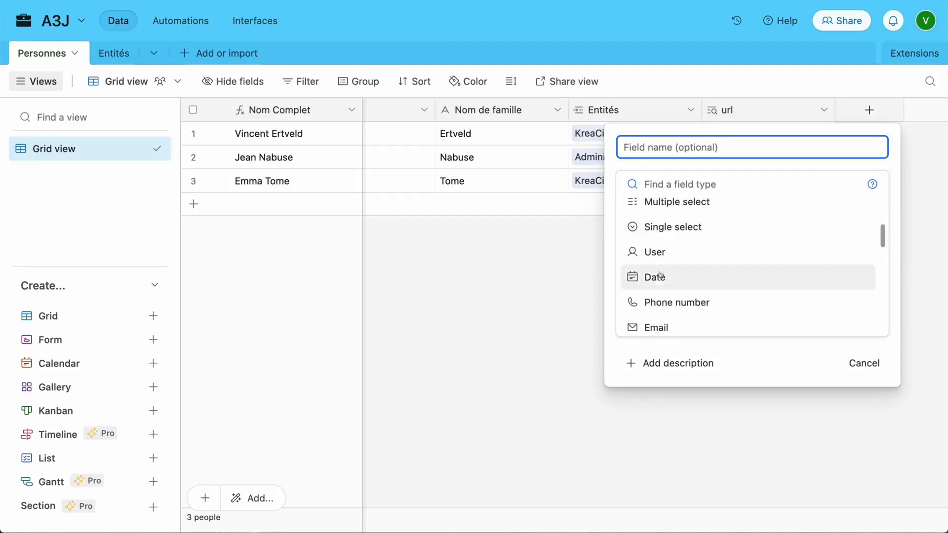
scroll(658, 279, "down", 1)
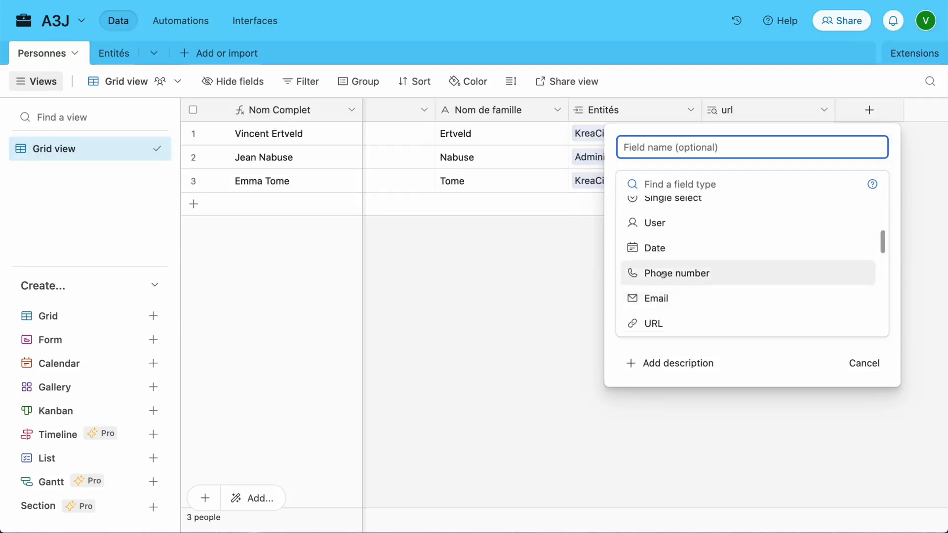
scroll(662, 274, "up", 5)
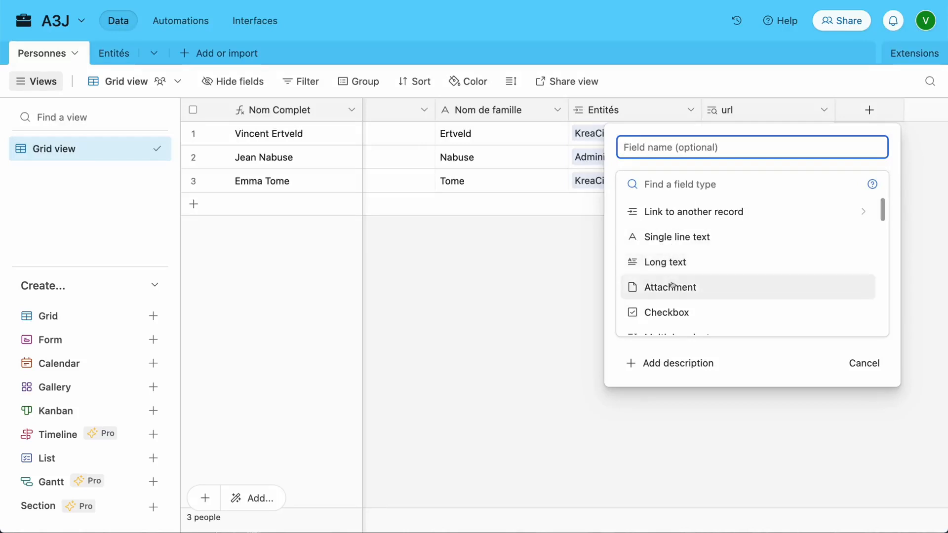
scroll(670, 289, "down", 3)
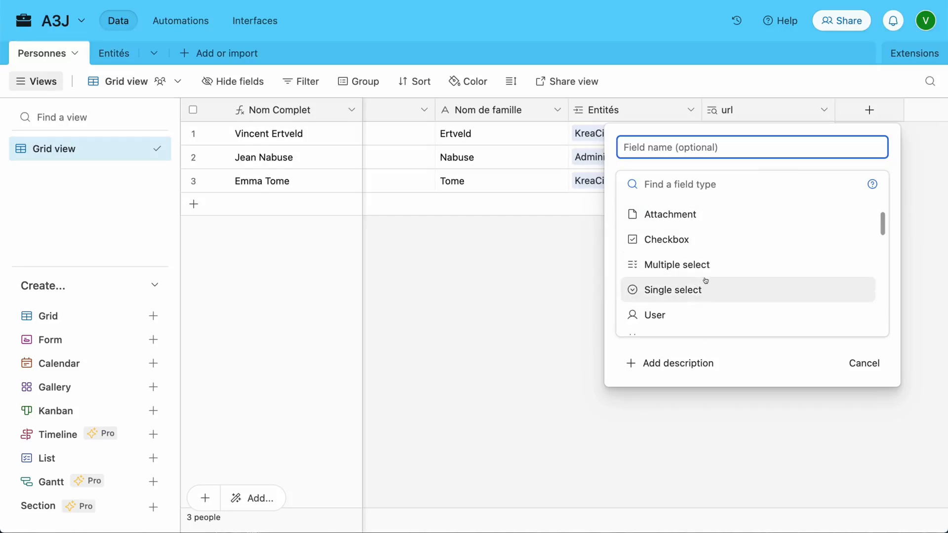
scroll(707, 270, "down", 6)
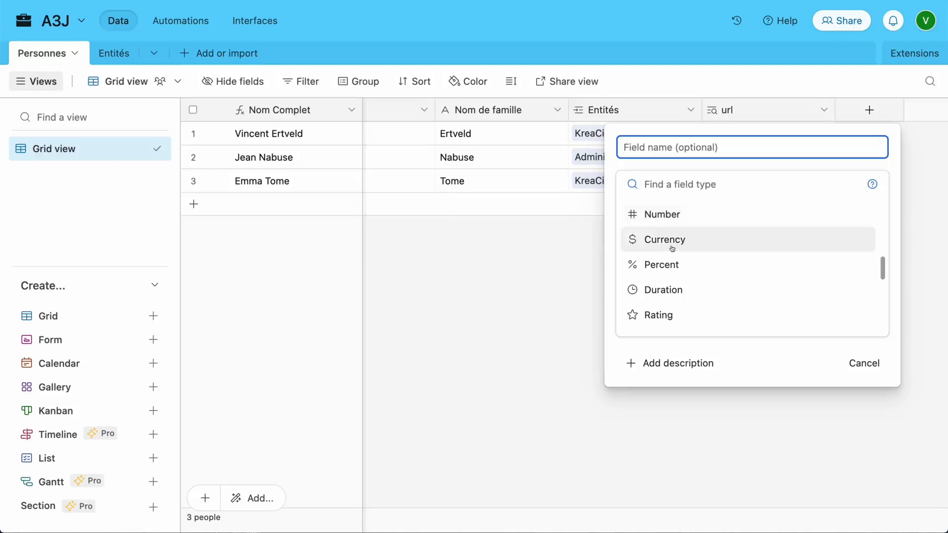
scroll(674, 248, "down", 10)
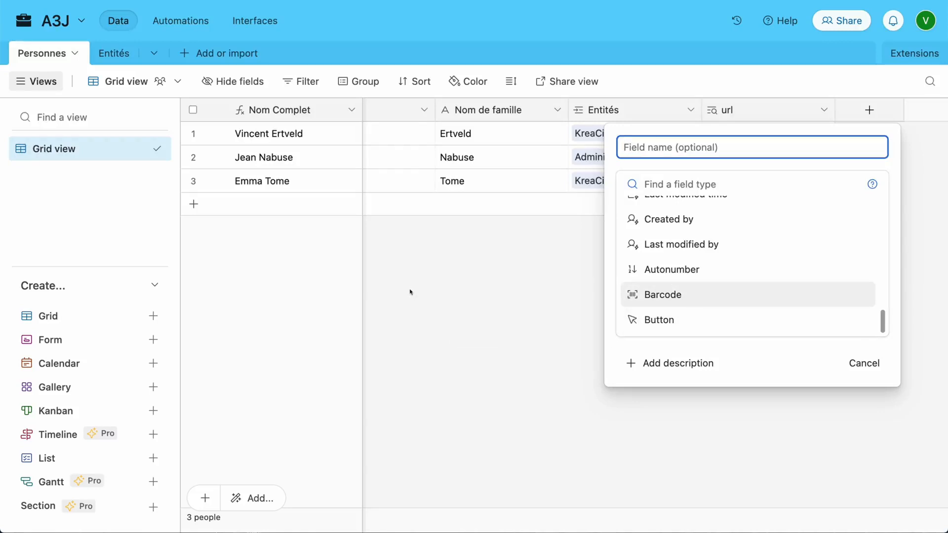
left_click(865, 366)
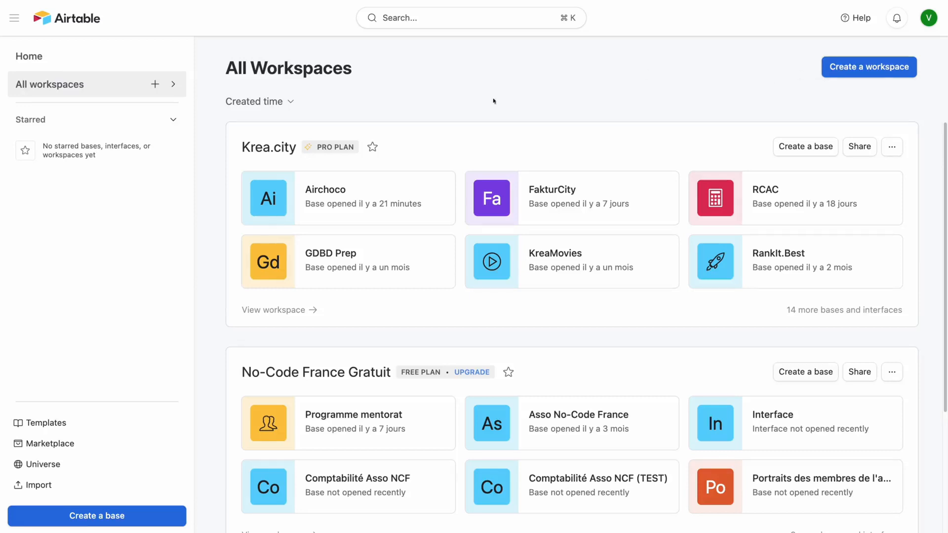
Create a workspace named 'Airtable en 3 jours' and start a new base in it
left_click(847, 67)
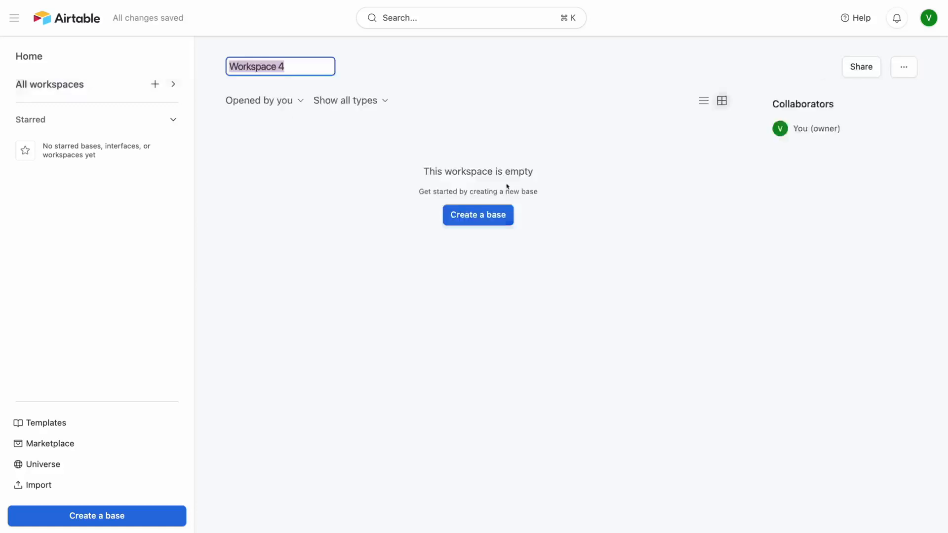
type("Air")
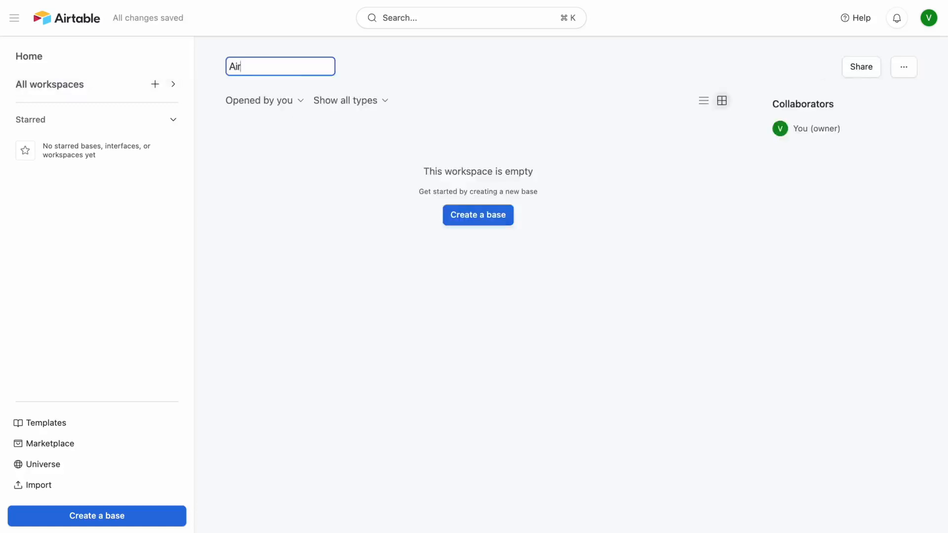
type("table en 3 jours")
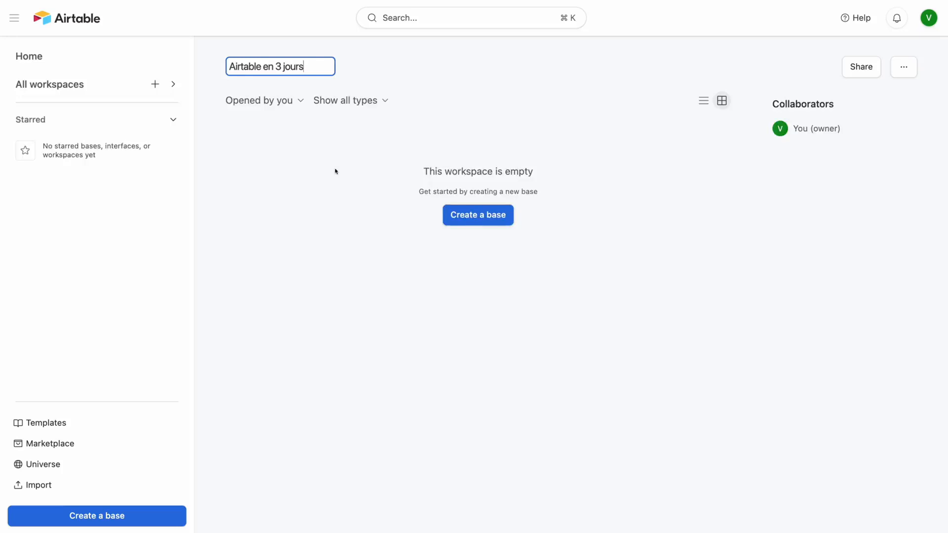
left_click(461, 222)
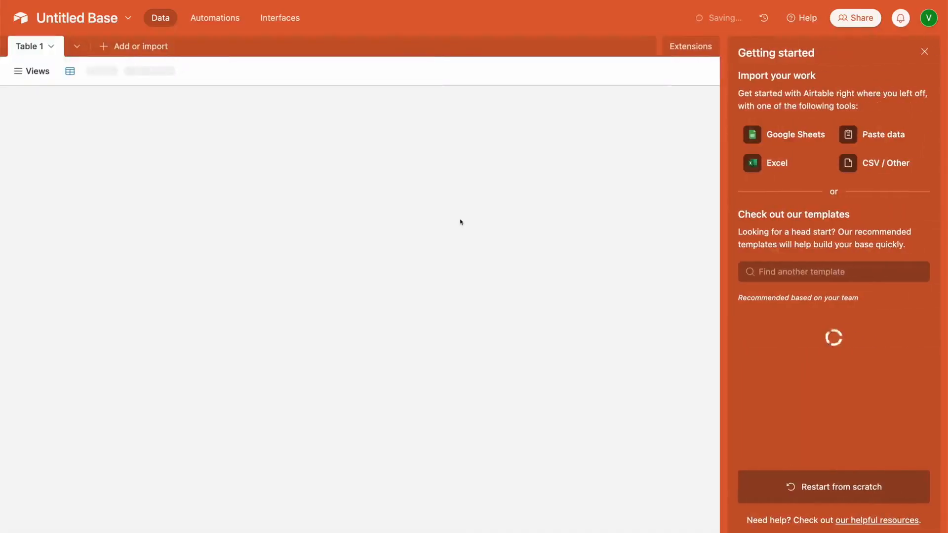
Name the new base 'A3J', colour it light blue, and give it a briefcase icon
left_click(104, 24)
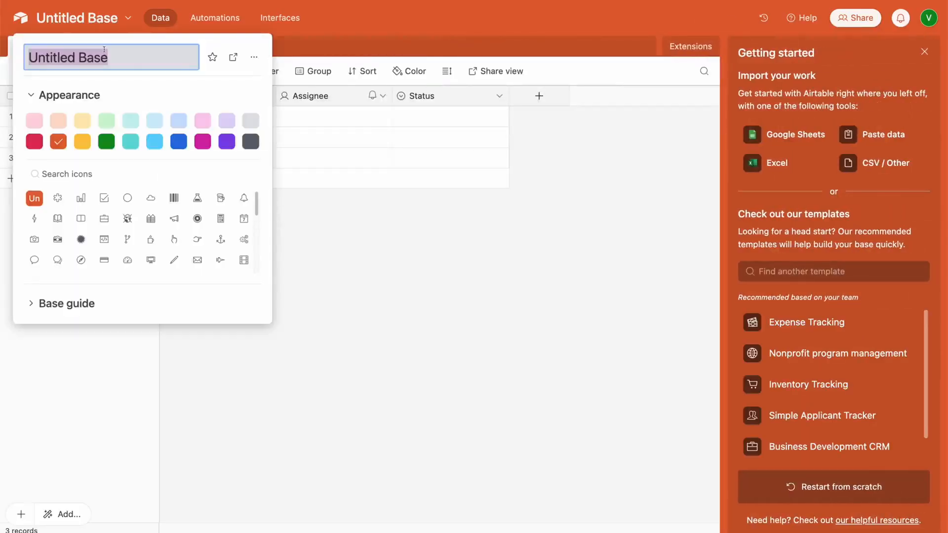
type("A3J")
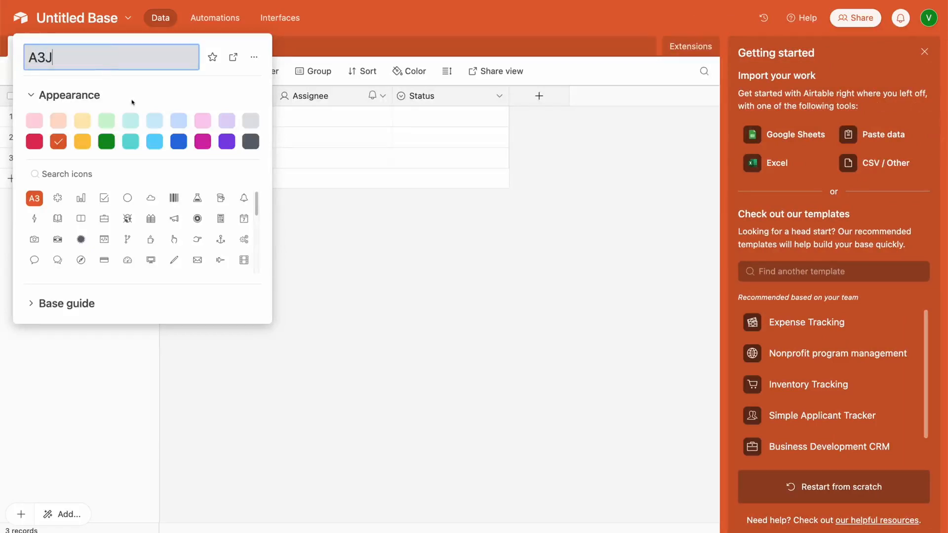
left_click(154, 142)
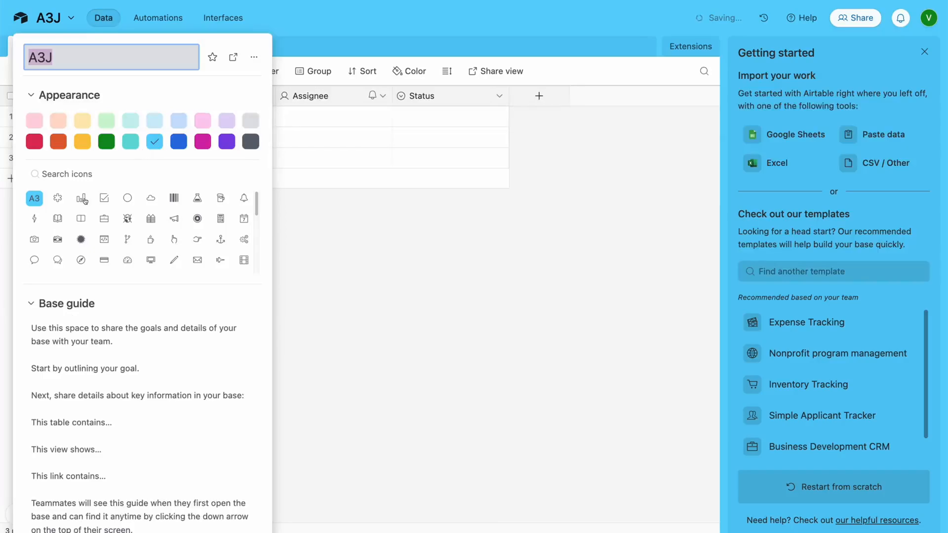
scroll(157, 229, "down", 5)
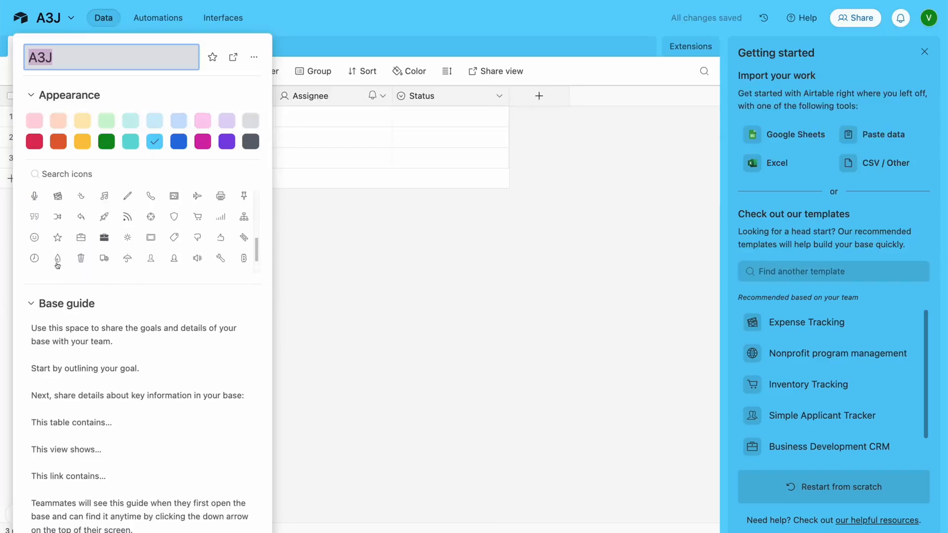
left_click(104, 239)
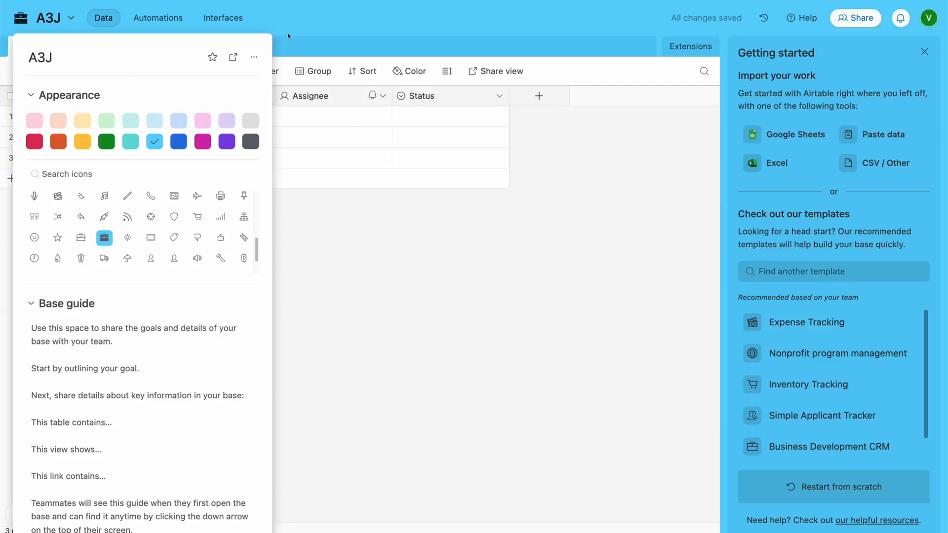
left_click(254, 58)
left_click(284, 31)
left_click(283, 31)
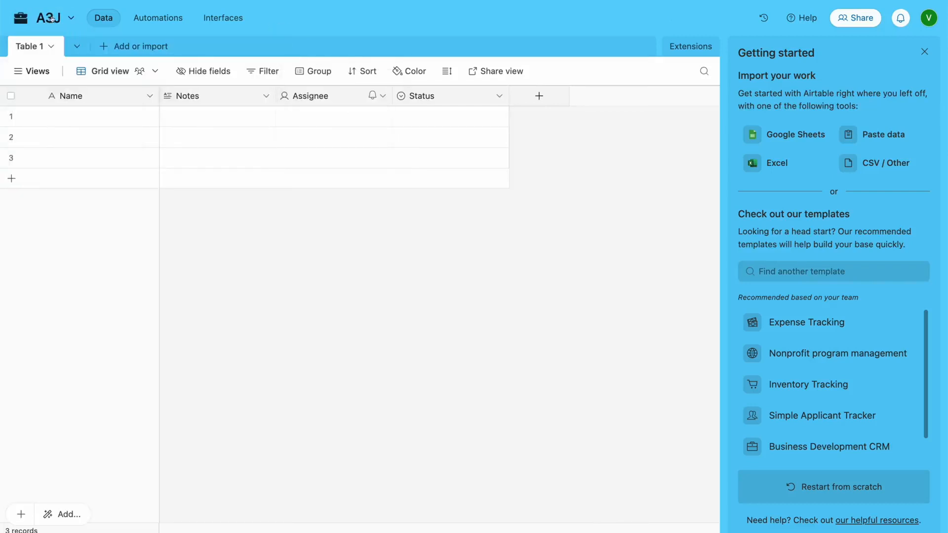
left_click(21, 18)
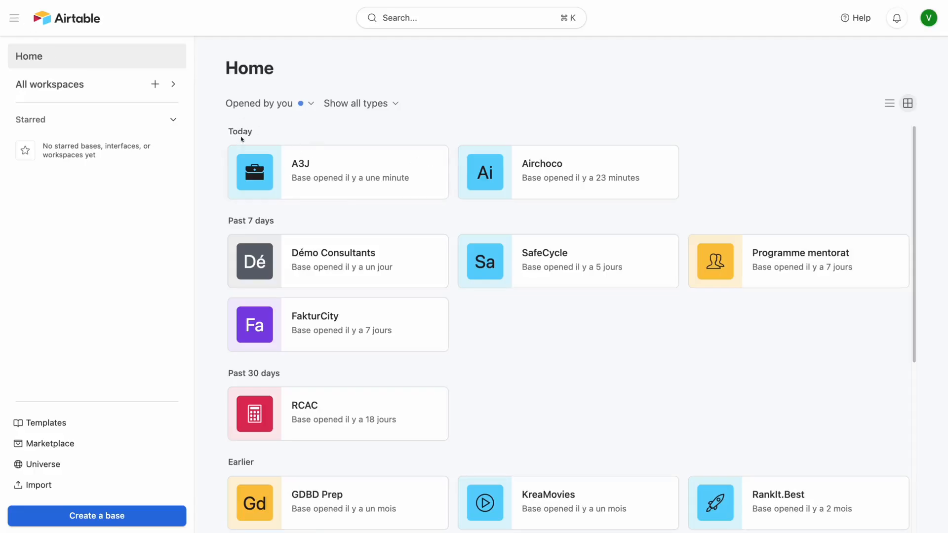
Show all workspaces and locate the A3J base under Airtable en 3 jours
left_click(69, 89)
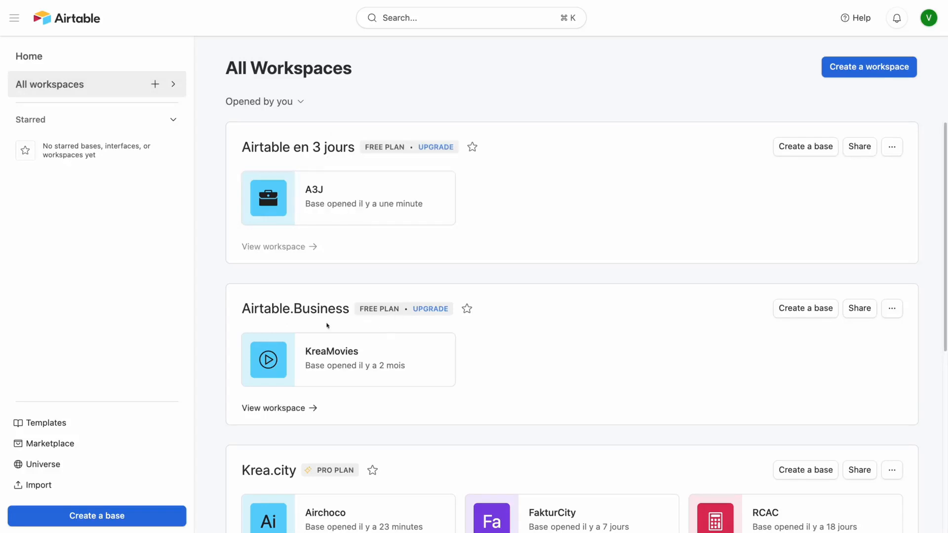
scroll(564, 341, "down", 4)
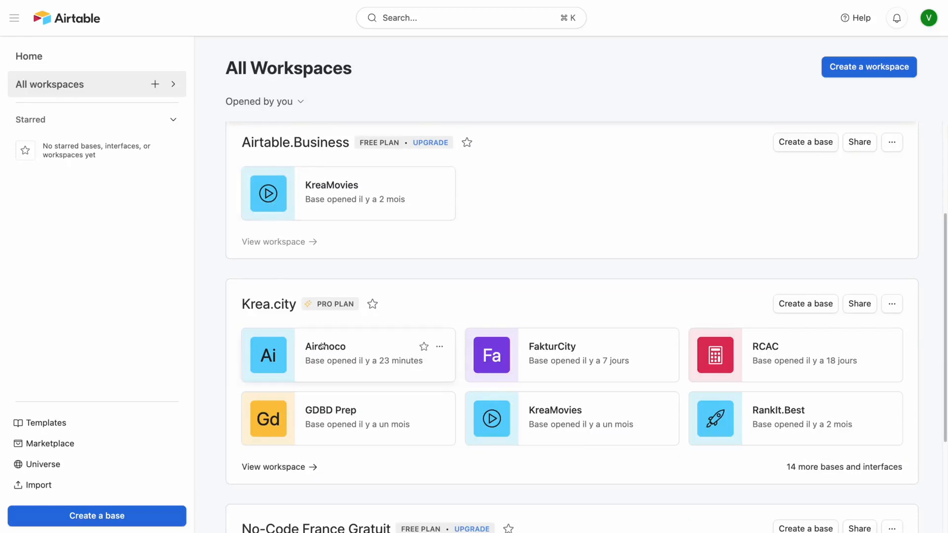
scroll(307, 345, "up", 2)
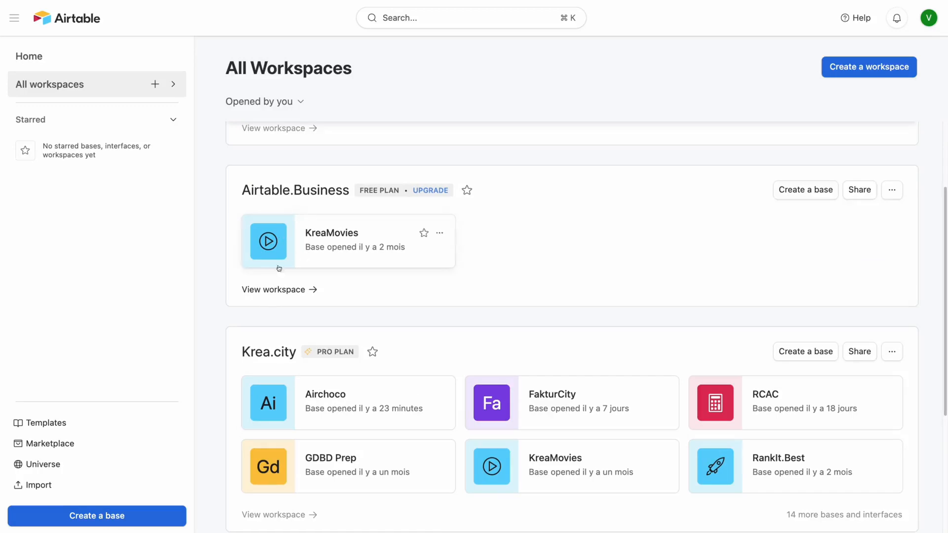
scroll(267, 274, "up", 5)
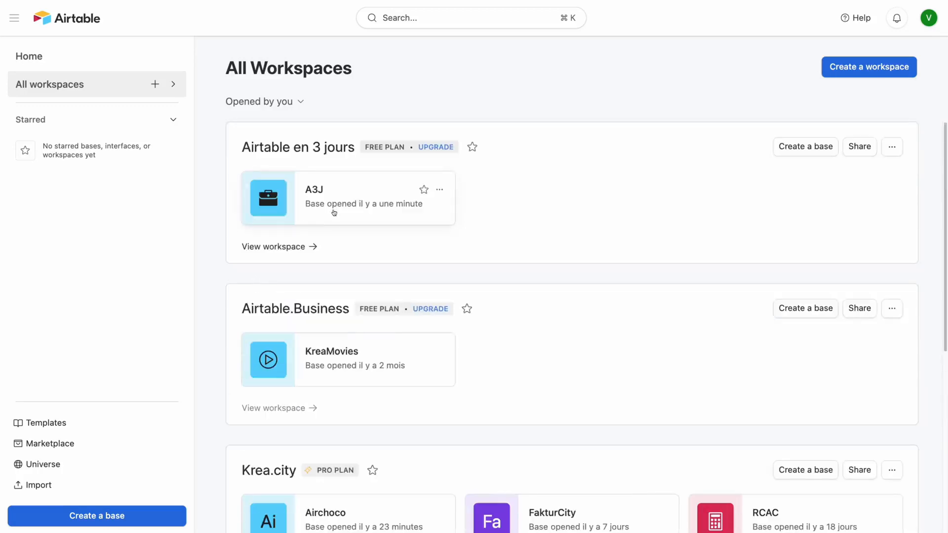
mouse_move(337, 208)
In A3J, rename Table 1 to 'Personnes' and delete the Status field
left_click(321, 199)
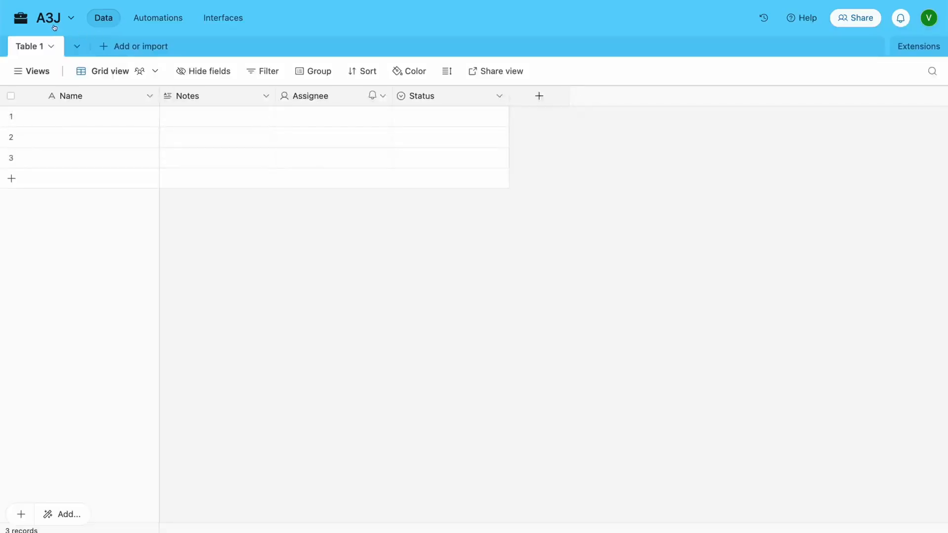
left_click(38, 48)
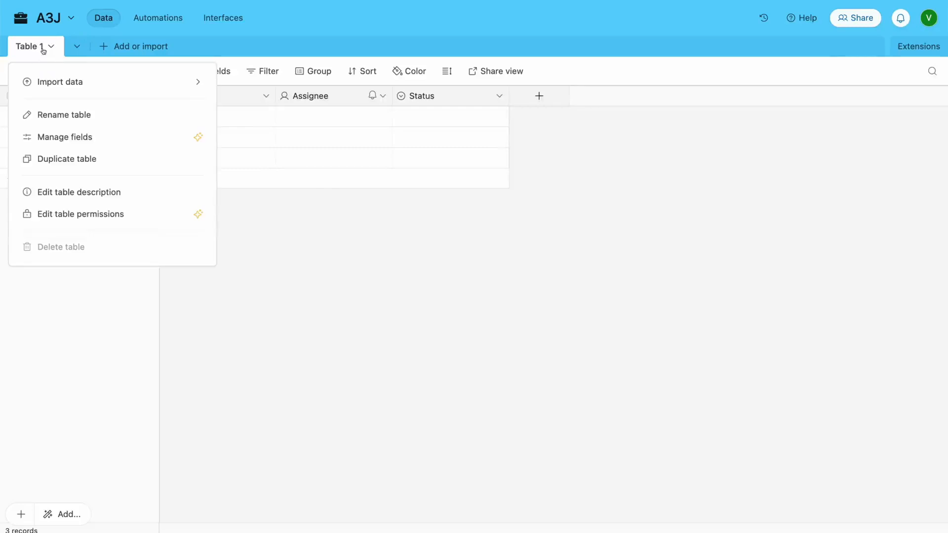
left_click(61, 115)
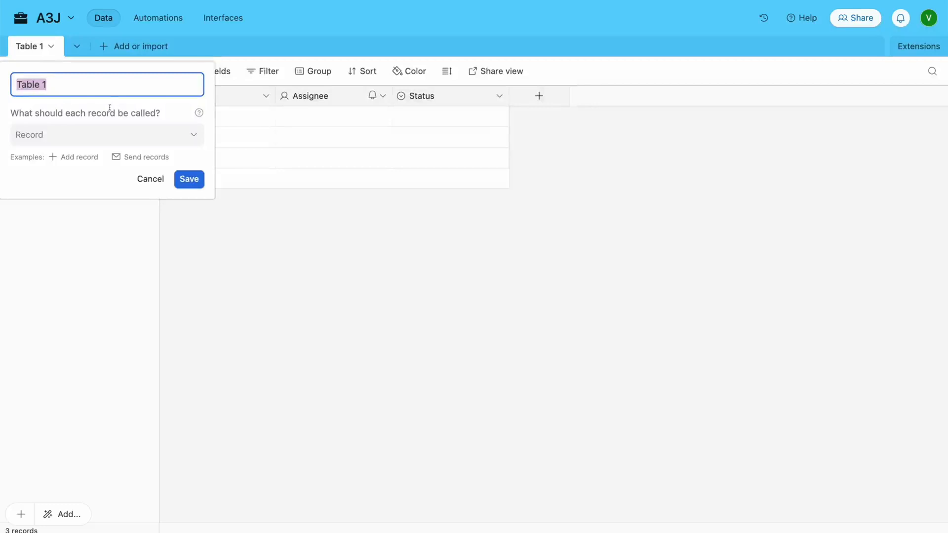
type("Personnes")
key("Return")
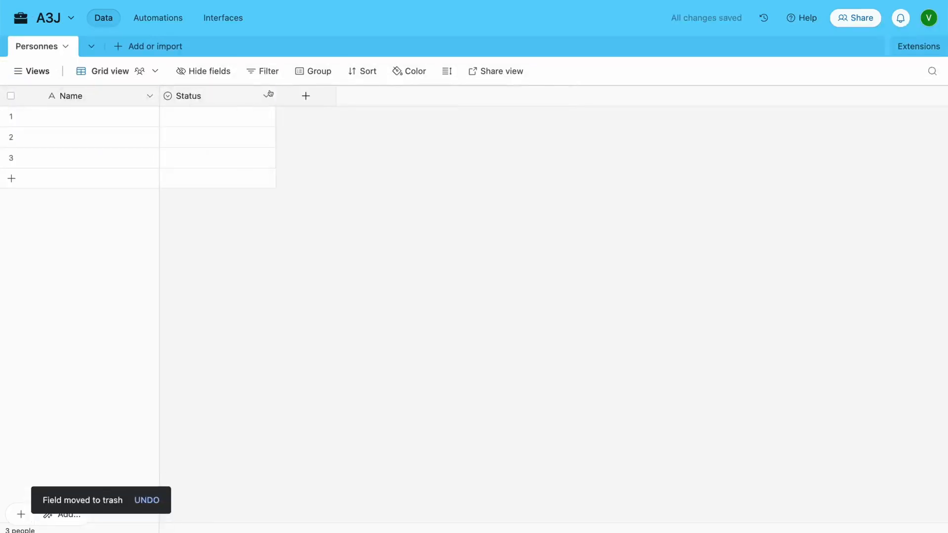
left_click(266, 96)
left_click(242, 446)
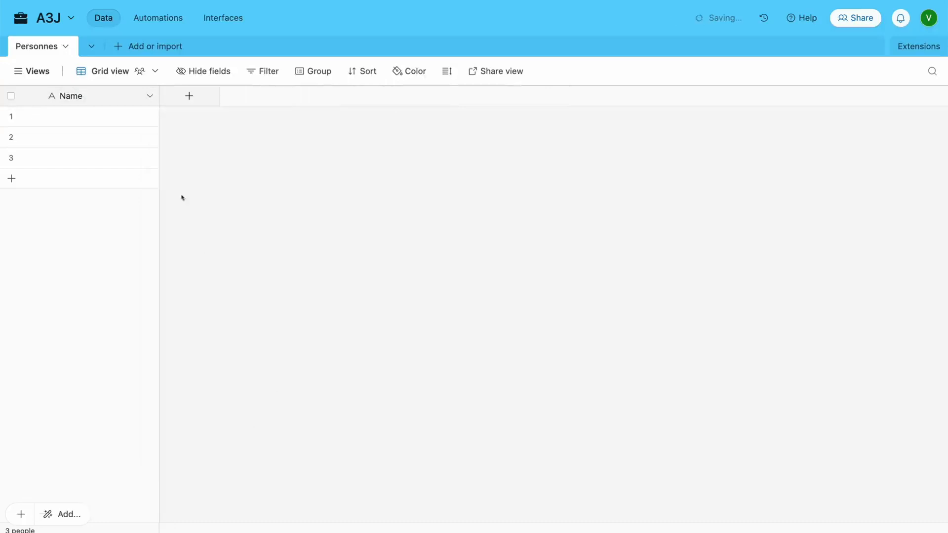
Rename the primary Name field to 'Nom Complet', keeping it as Single line text
double_click(72, 96)
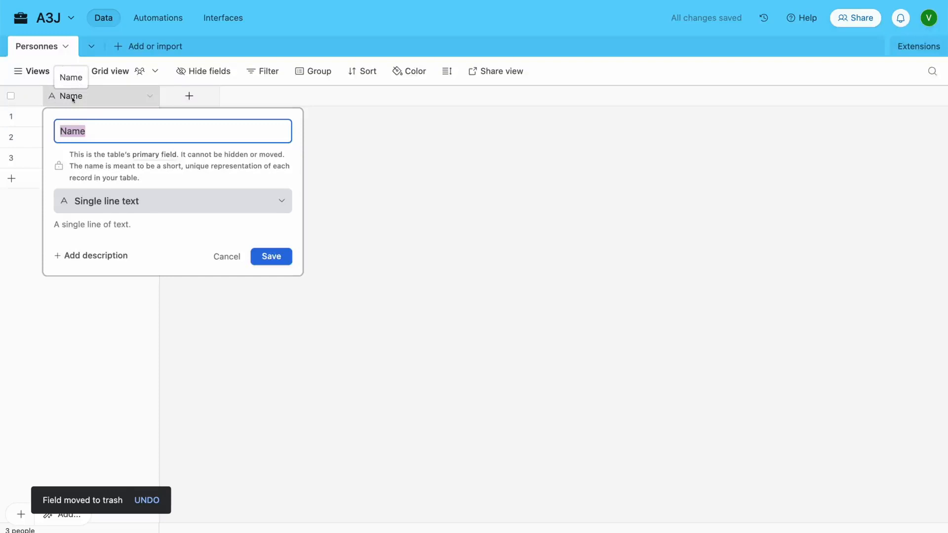
type("Nom Complet")
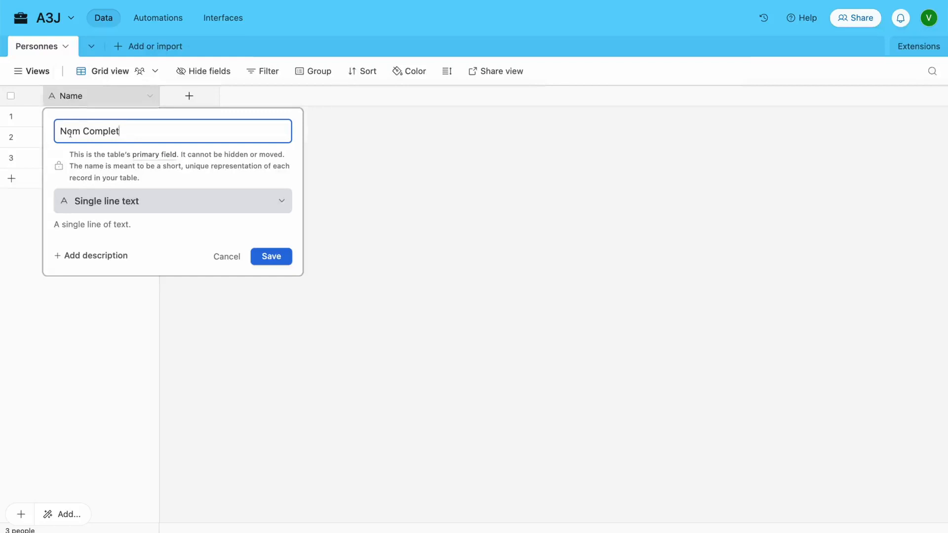
left_click(198, 170)
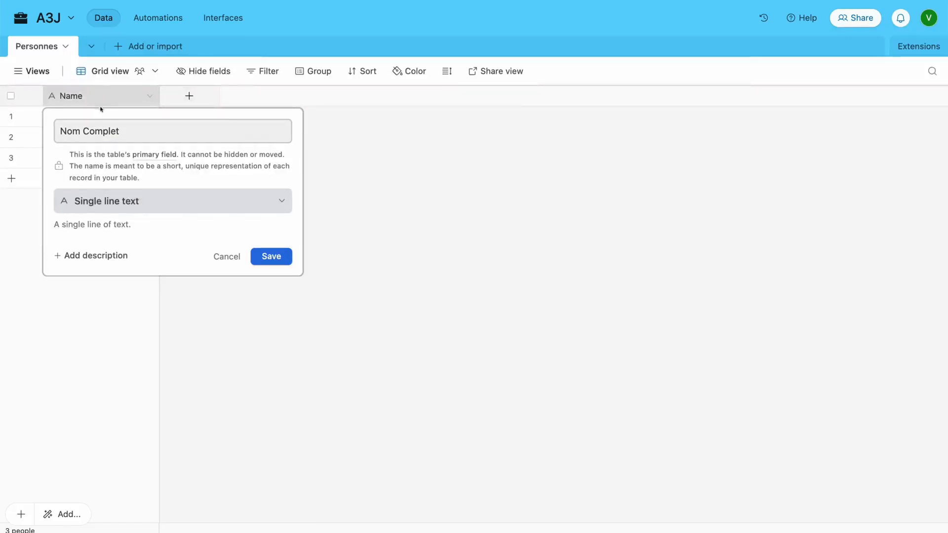
left_click(120, 202)
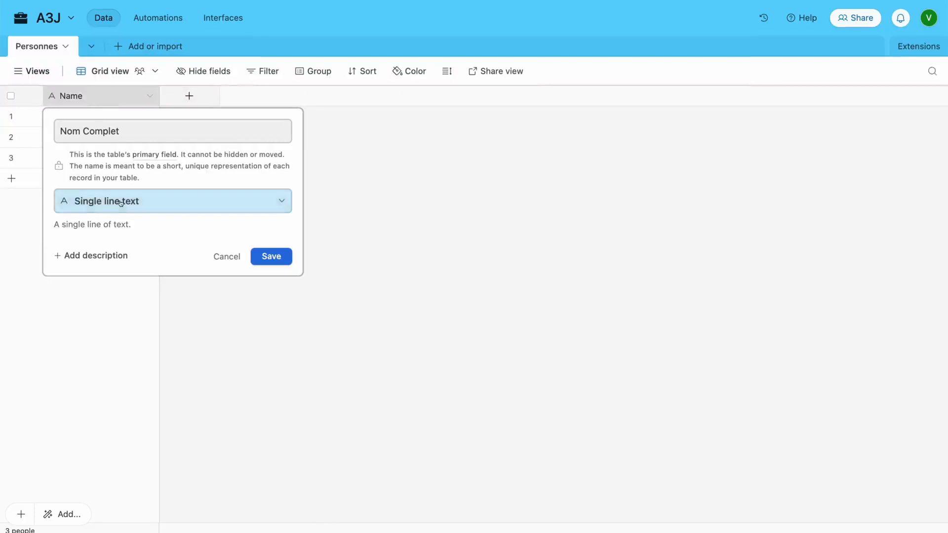
scroll(154, 252, "down", 3)
scroll(153, 254, "down", 1)
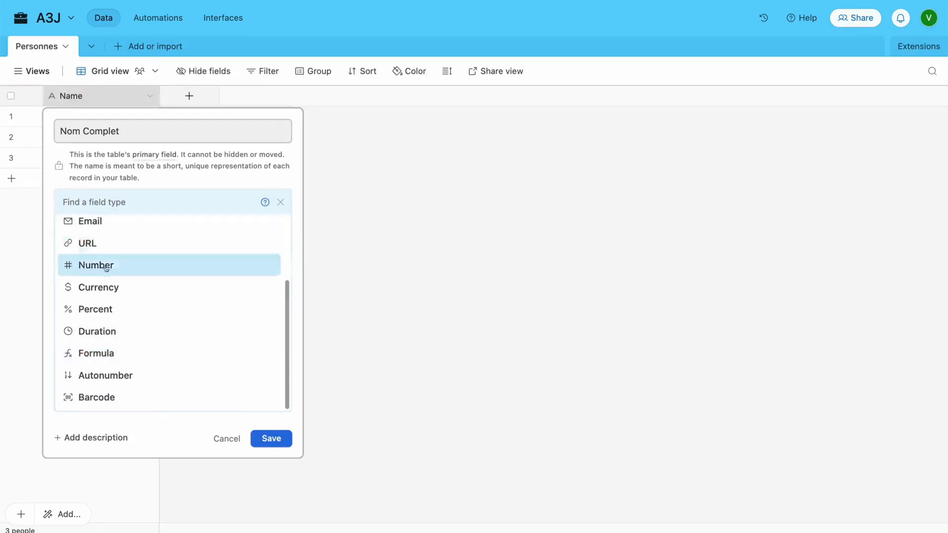
scroll(112, 252, "up", 4)
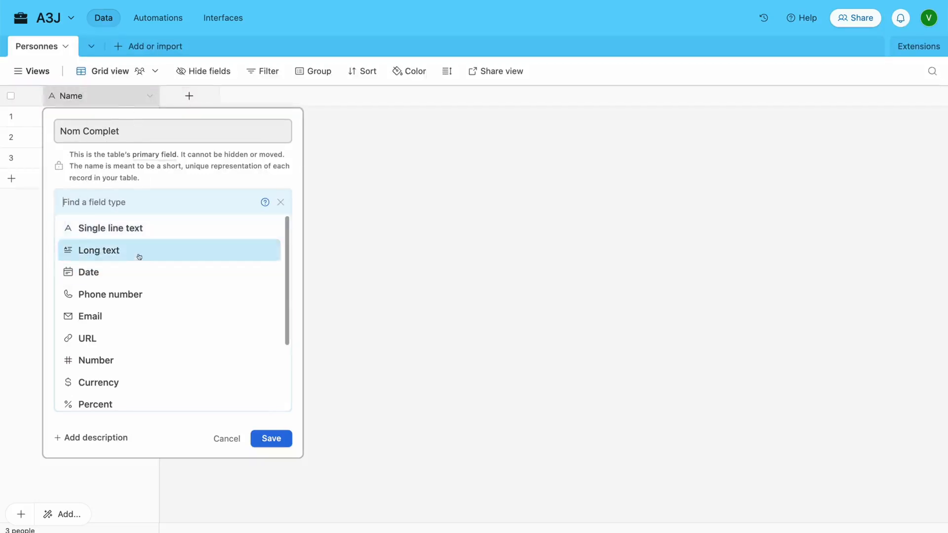
left_click(272, 437)
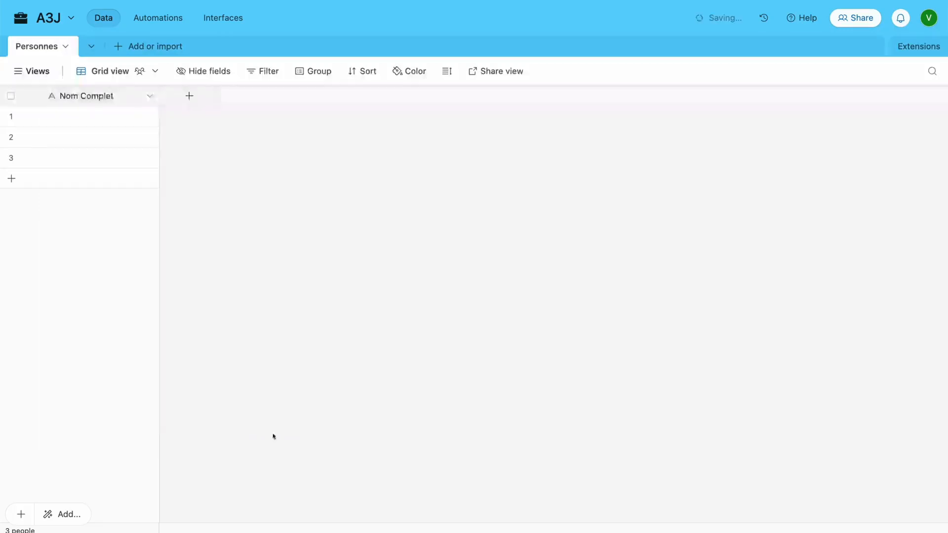
Add a single line text field named 'Prénom' to Personnes
left_click(188, 99)
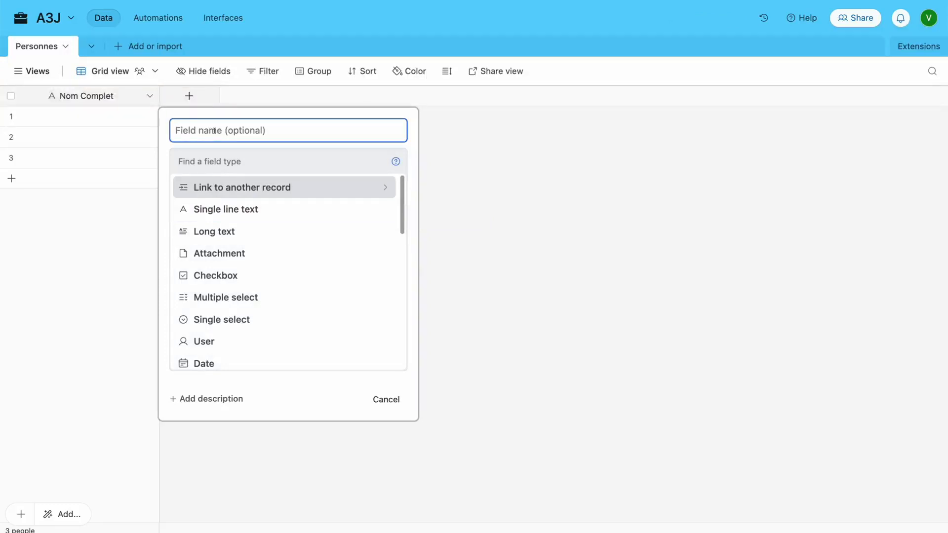
type("Prénom")
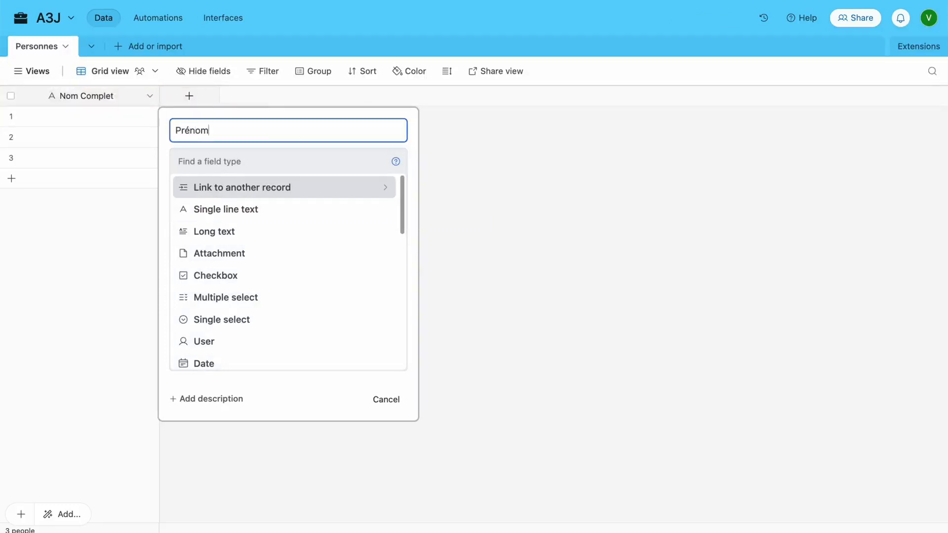
left_click(228, 210)
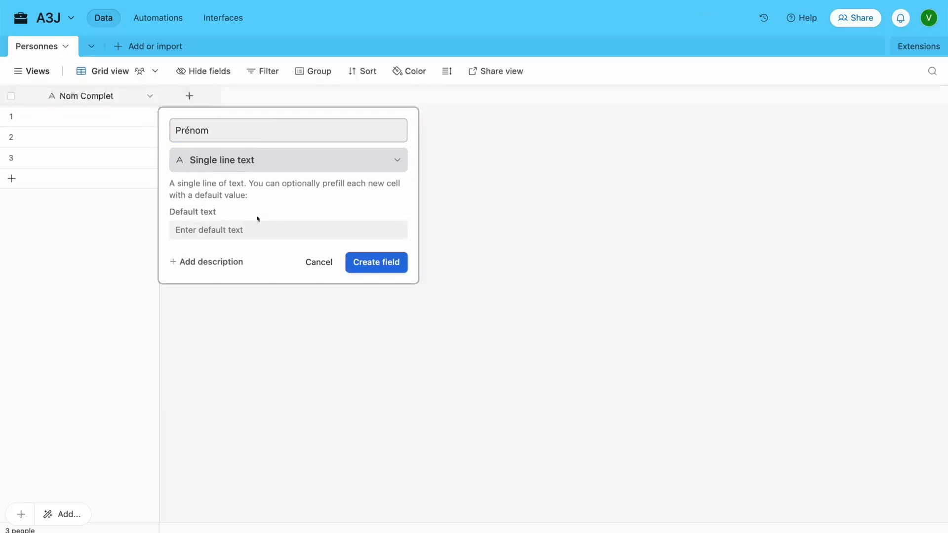
left_click(379, 269)
Add another text field named 'Nom de famille'
left_click(305, 95)
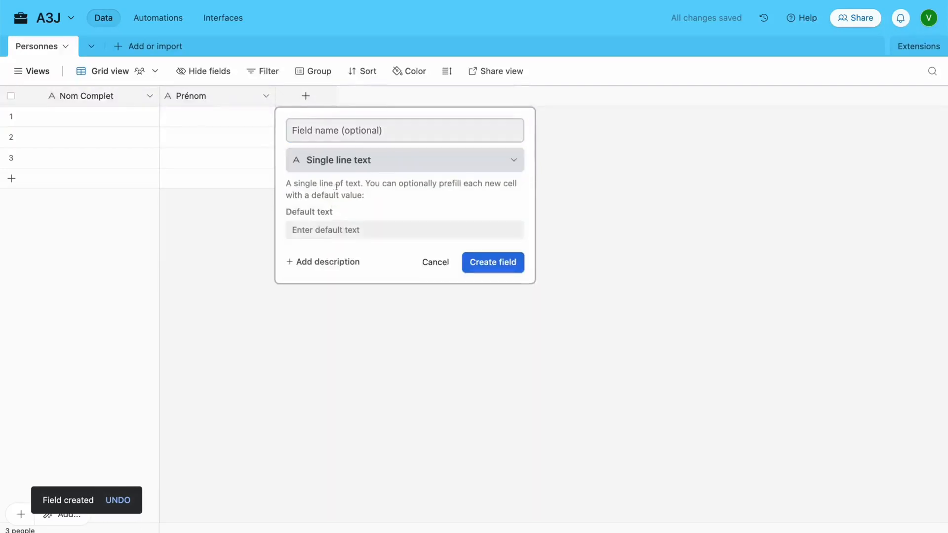
left_click(343, 131)
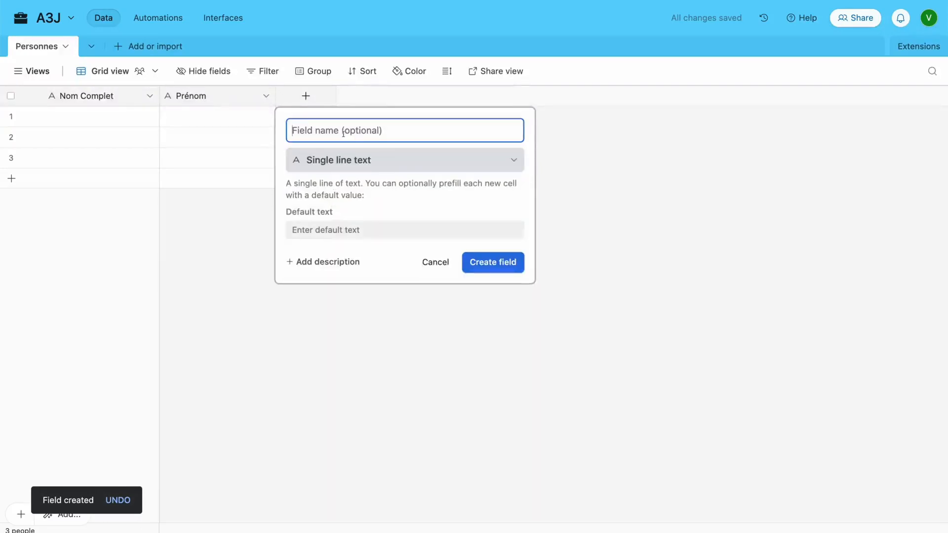
type("Nom de famille")
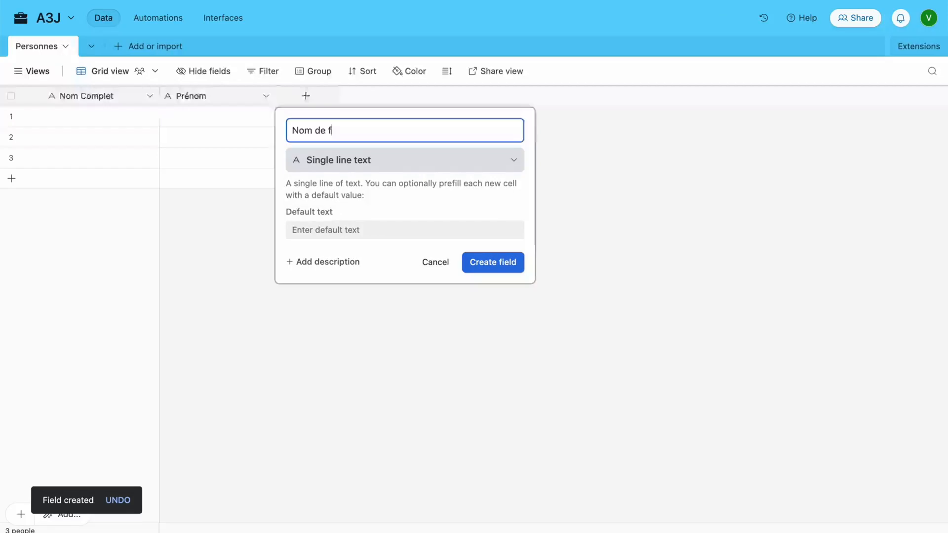
key("Return")
Enter the first person's first name in Prénom and family name in Nom de famille
left_click(201, 116)
left_click(207, 115)
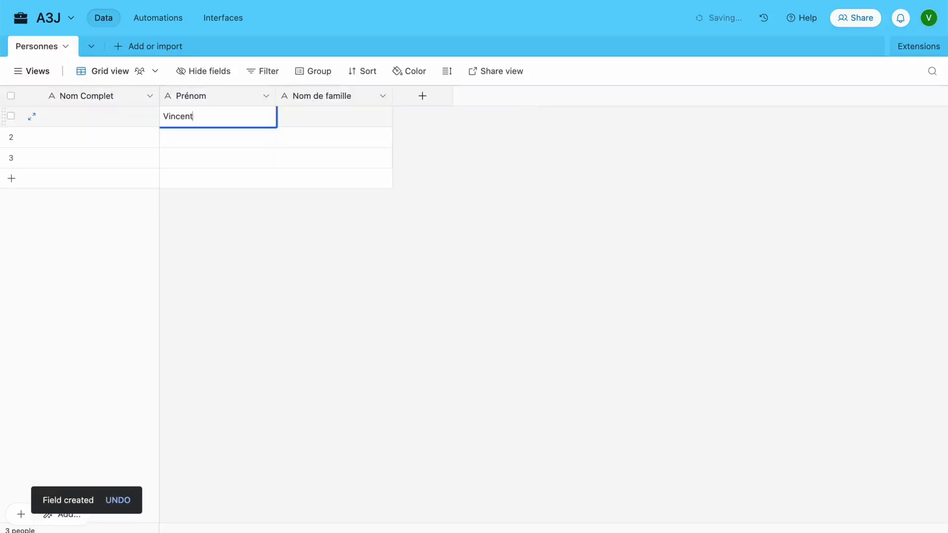
key("Tab")
key("Return")
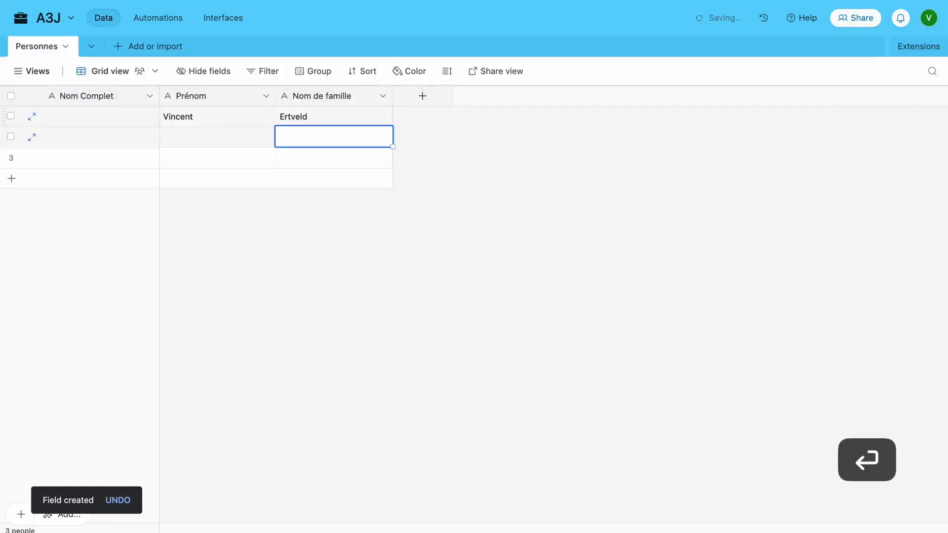
Fill in Prénom and Nom de famille for the second and third people
key("Left")
type("Jean")
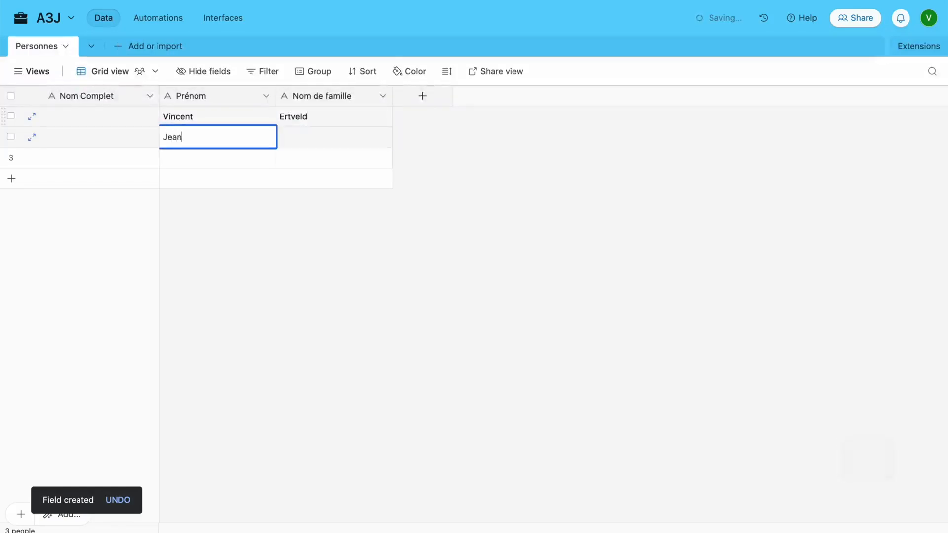
key("Tab")
type("Nabuse")
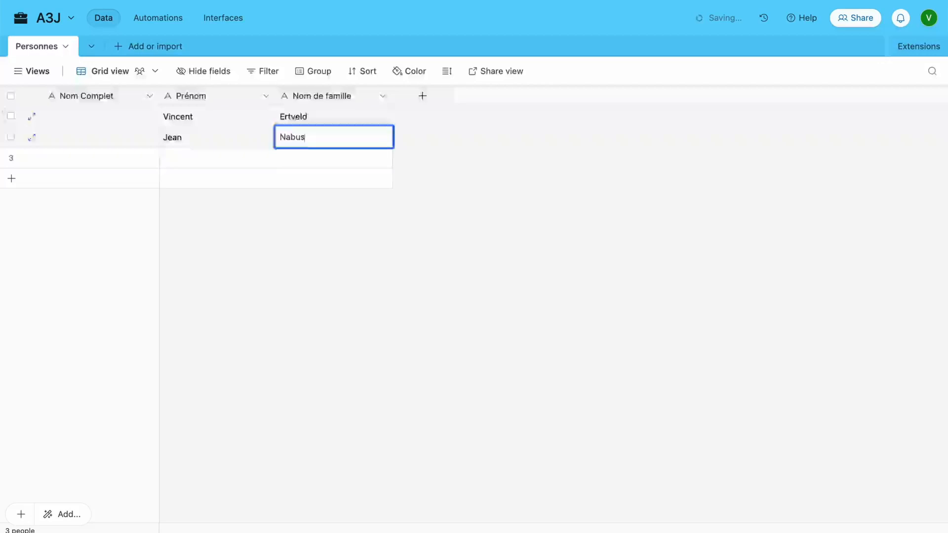
key("Return")
key("Left")
type("Emma")
key("Tab")
type("Tome")
left_click(167, 212)
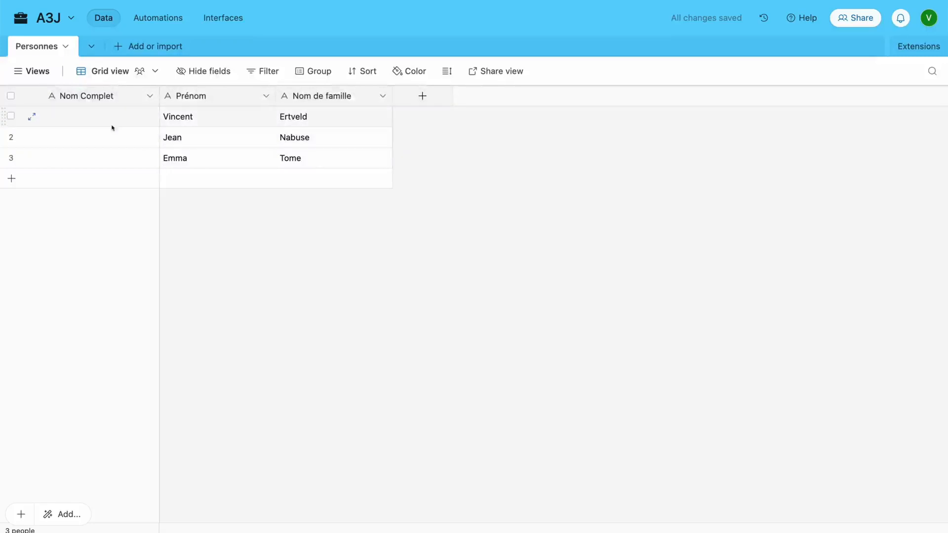
Convert Nom Complet to a Formula field whose formula is {Prénom}
left_click(149, 98)
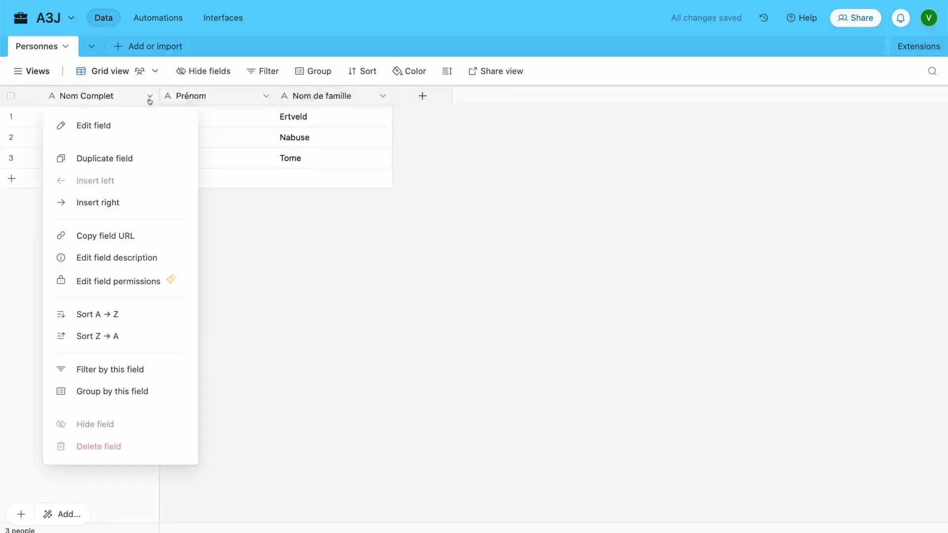
left_click(102, 127)
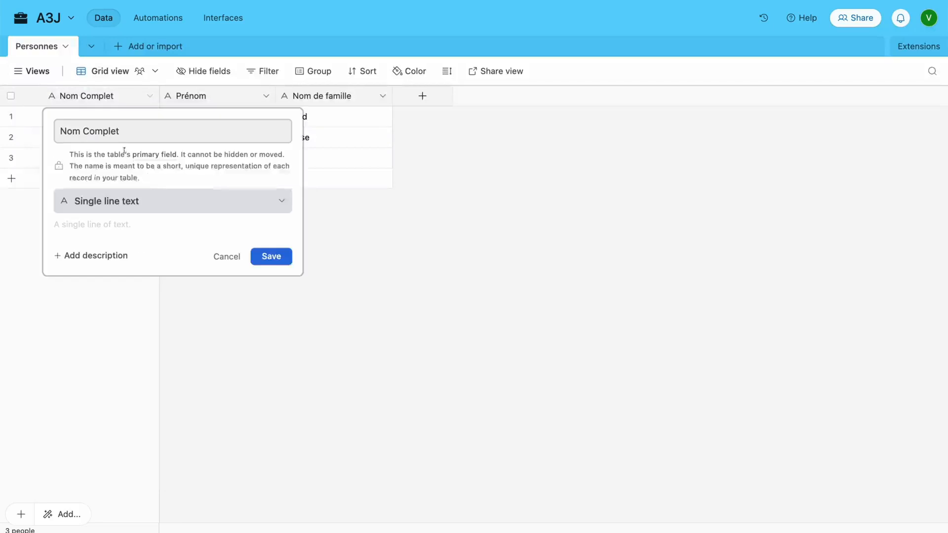
left_click(139, 199)
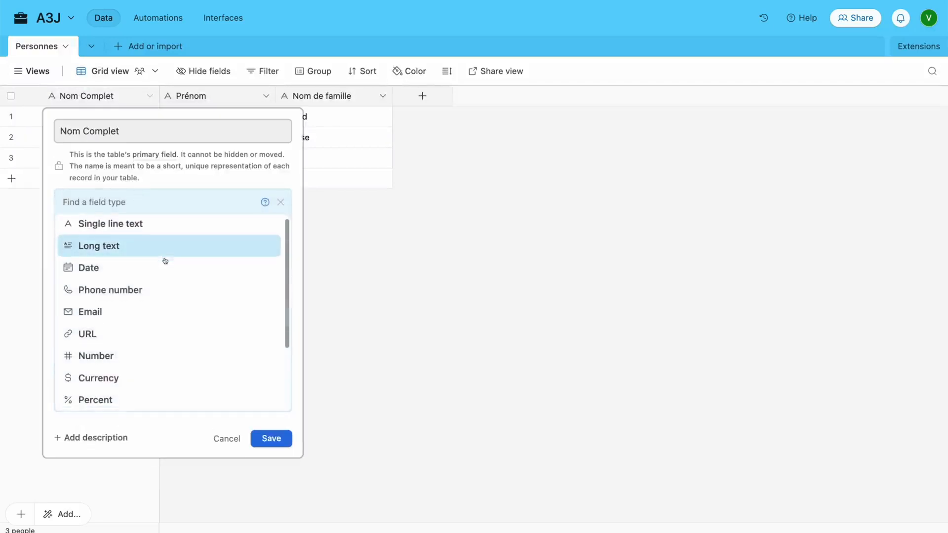
scroll(163, 262, "down", 2)
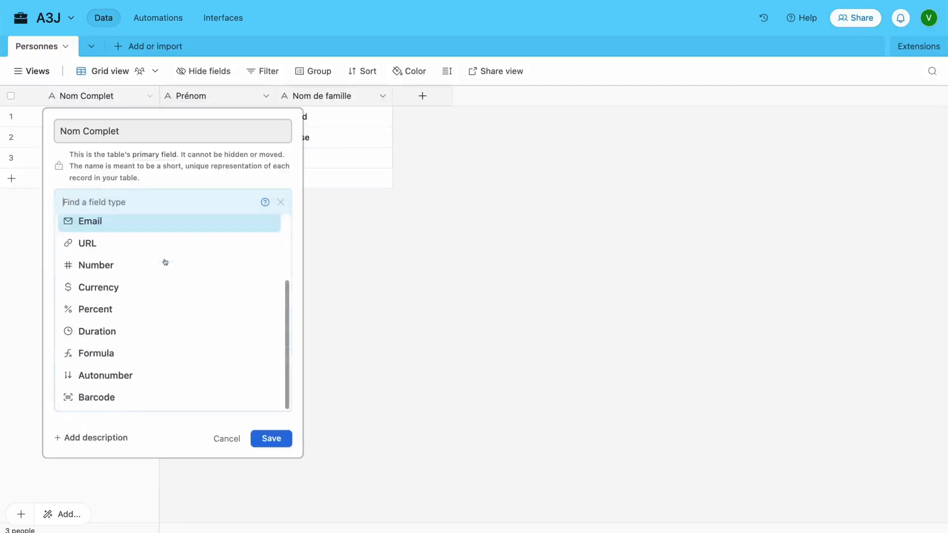
left_click(101, 354)
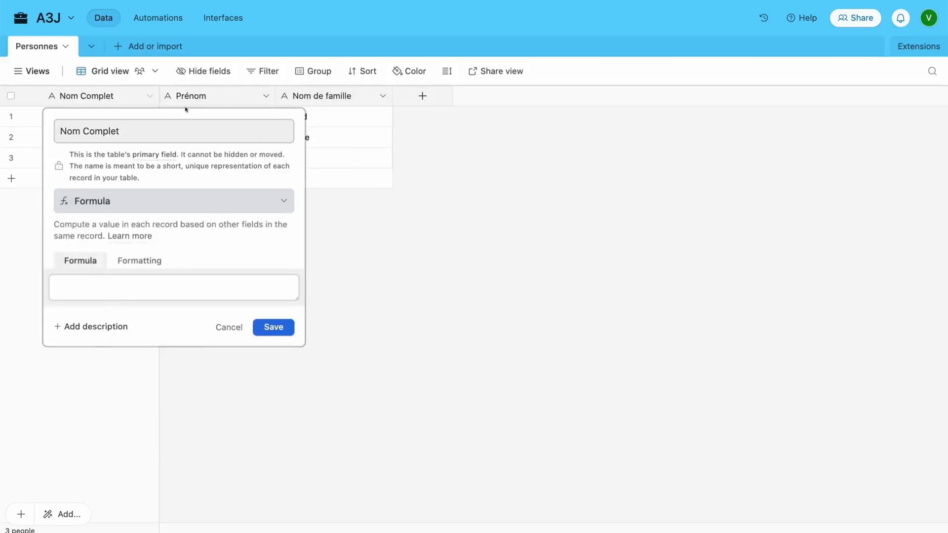
left_click(159, 285)
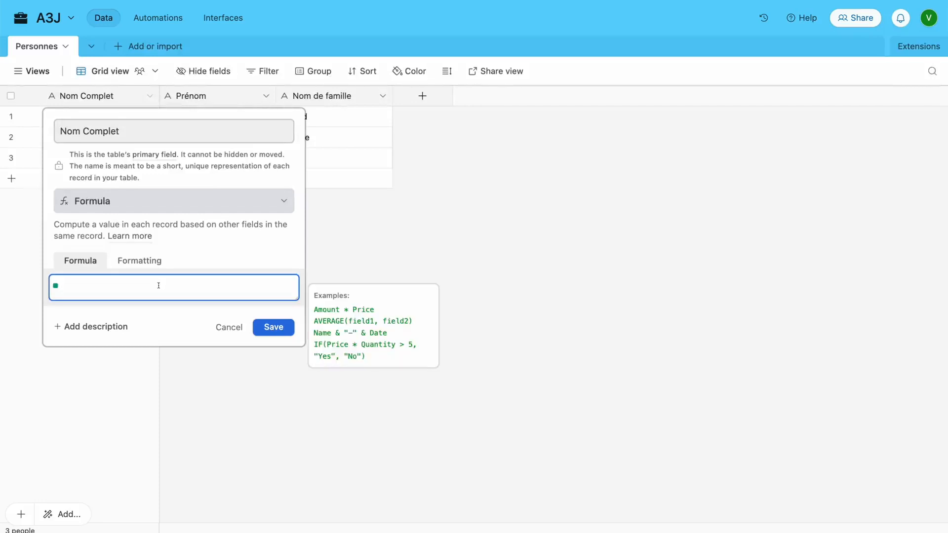
type("Pré")
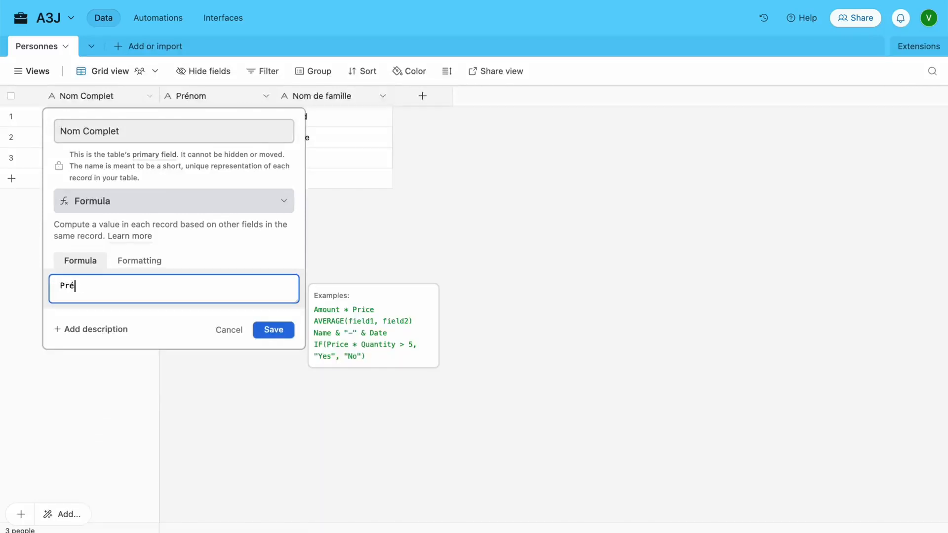
type("no")
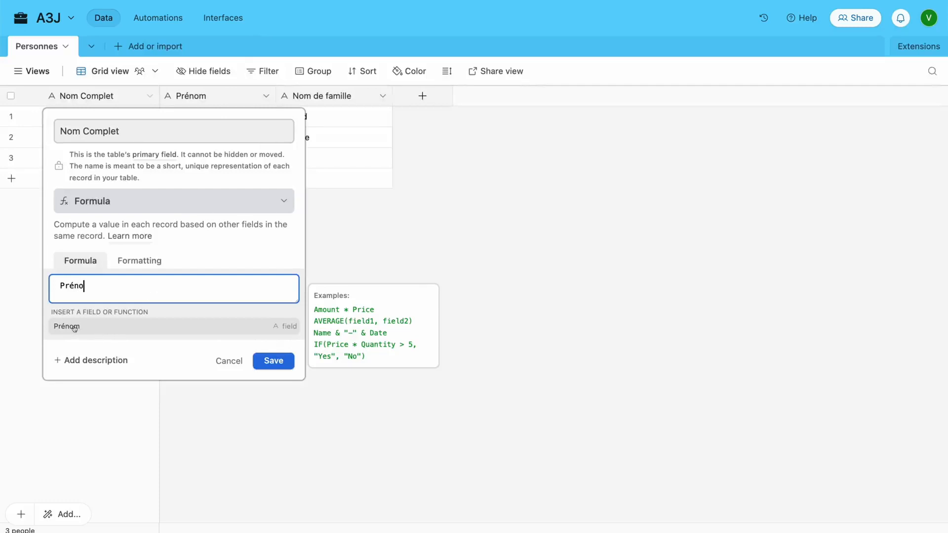
left_click(74, 328)
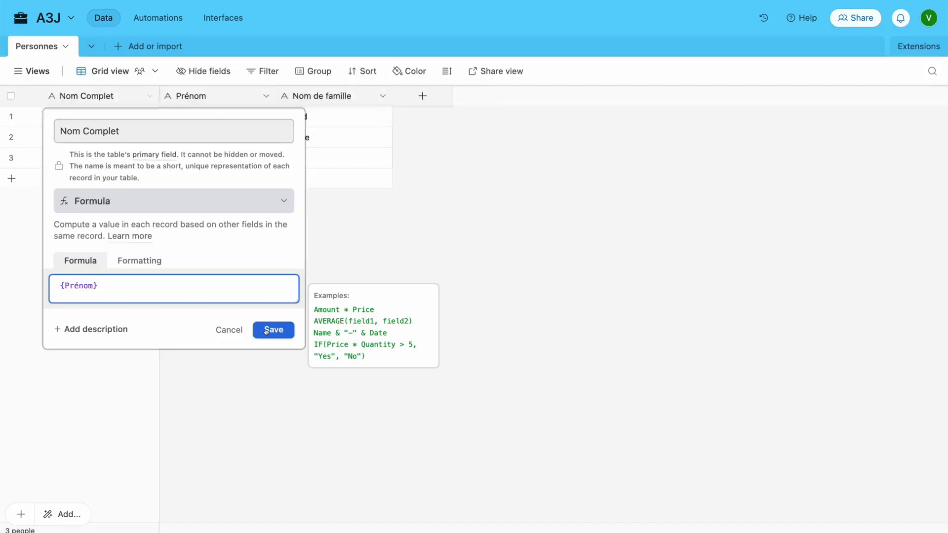
key("Return")
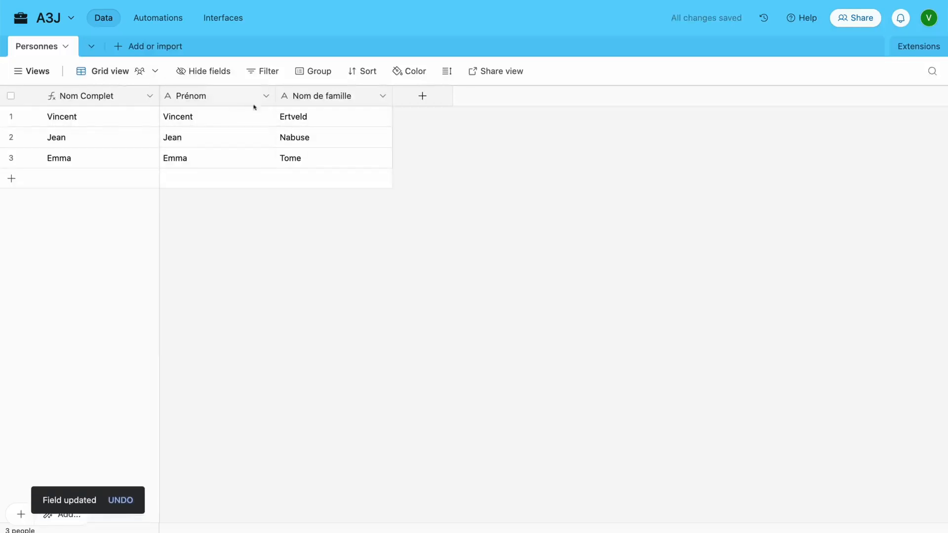
Change the Nom Complet formula to {Prénom}& " "& {Nom de famille} and save it
left_click(109, 101)
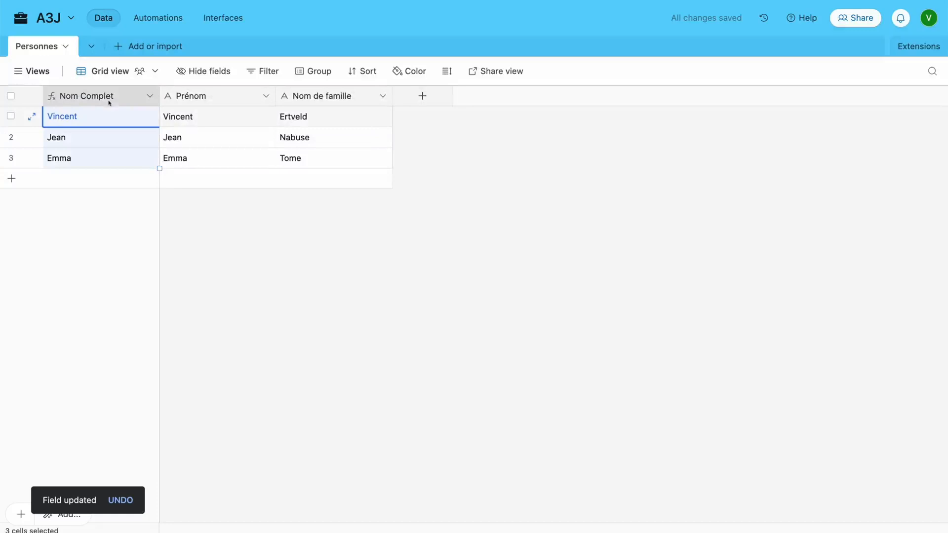
left_click(149, 95)
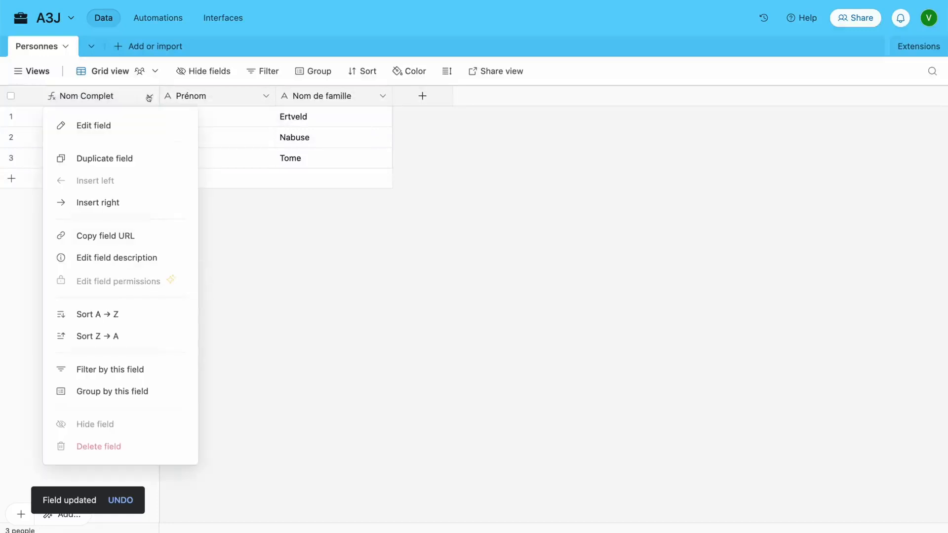
left_click(105, 126)
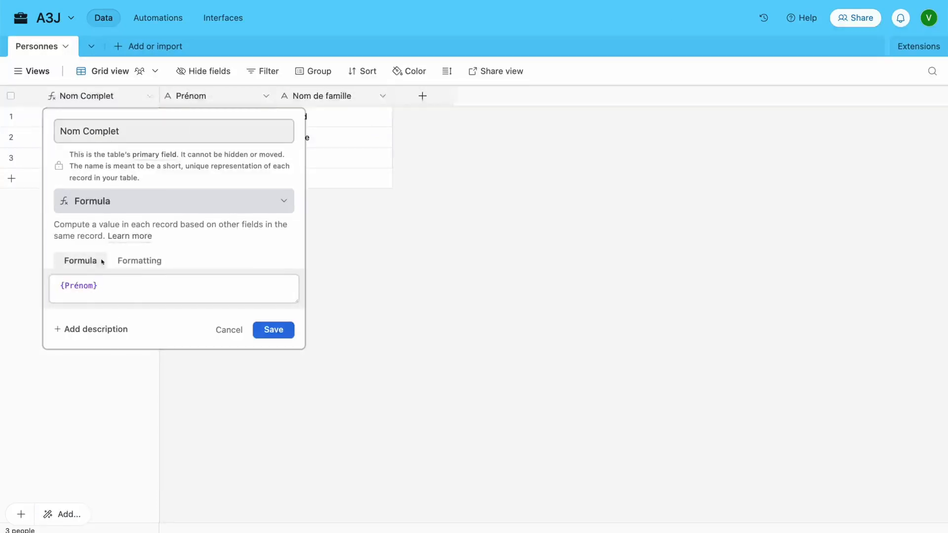
left_click(129, 287)
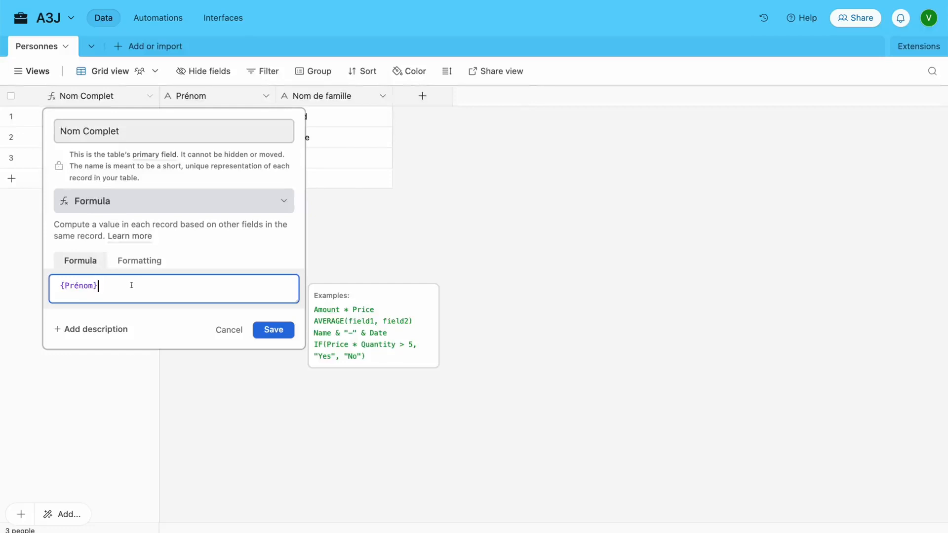
type("& \"")
key("Right")
type("&")
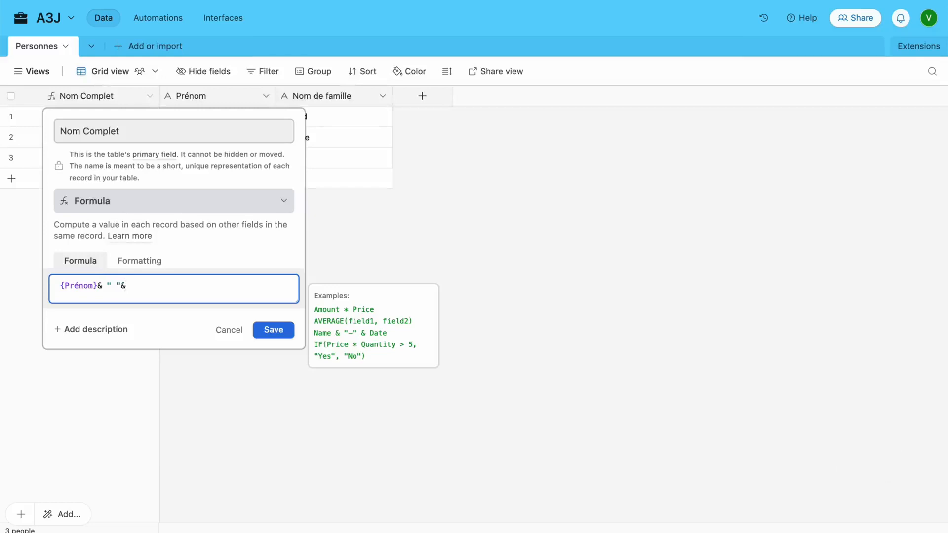
type(" Nom de famille}")
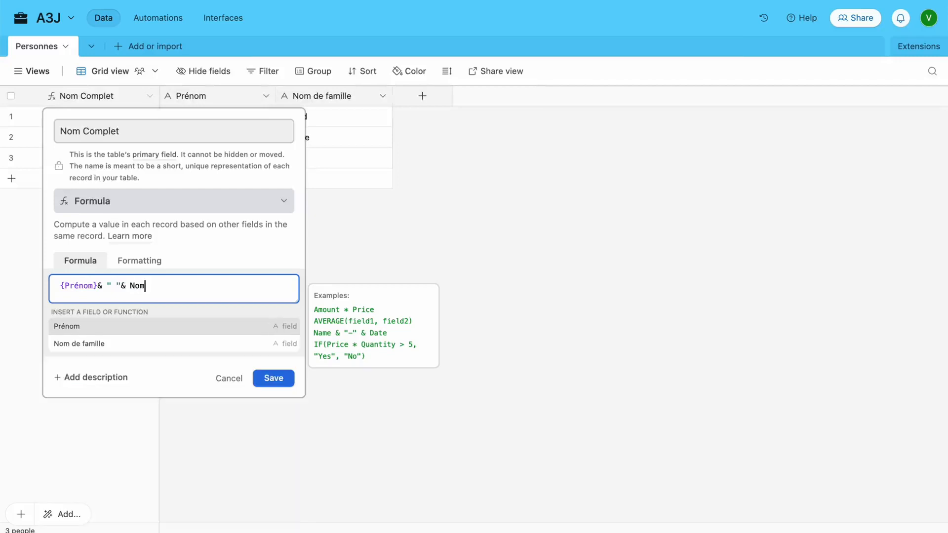
left_click(81, 348)
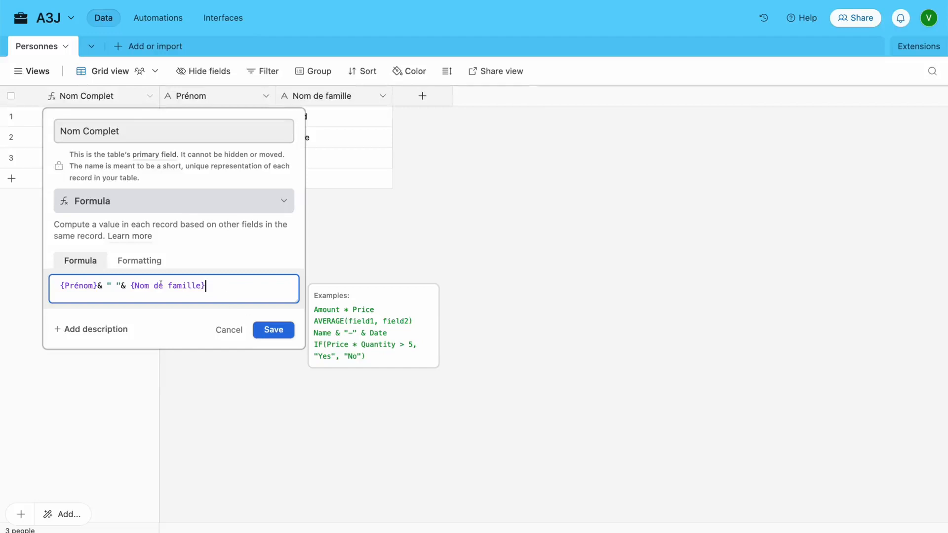
left_click(274, 330)
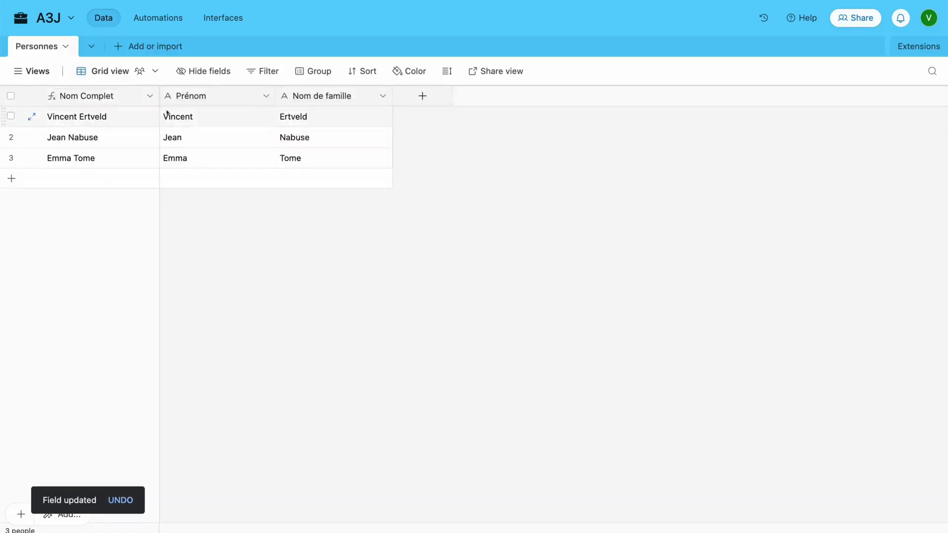
Add a new Personnes field and choose the Link to another record type
left_click(422, 97)
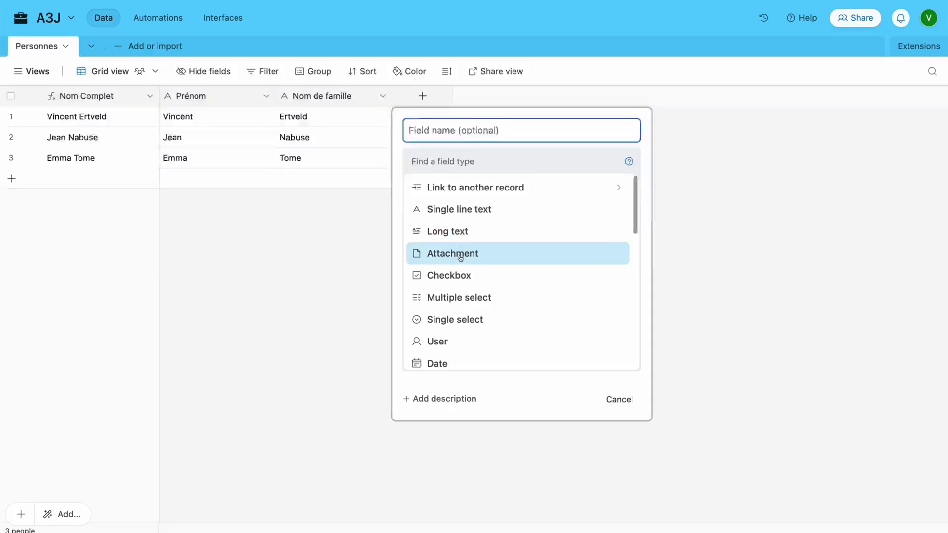
scroll(460, 259, "down", 5)
scroll(461, 262, "down", 5)
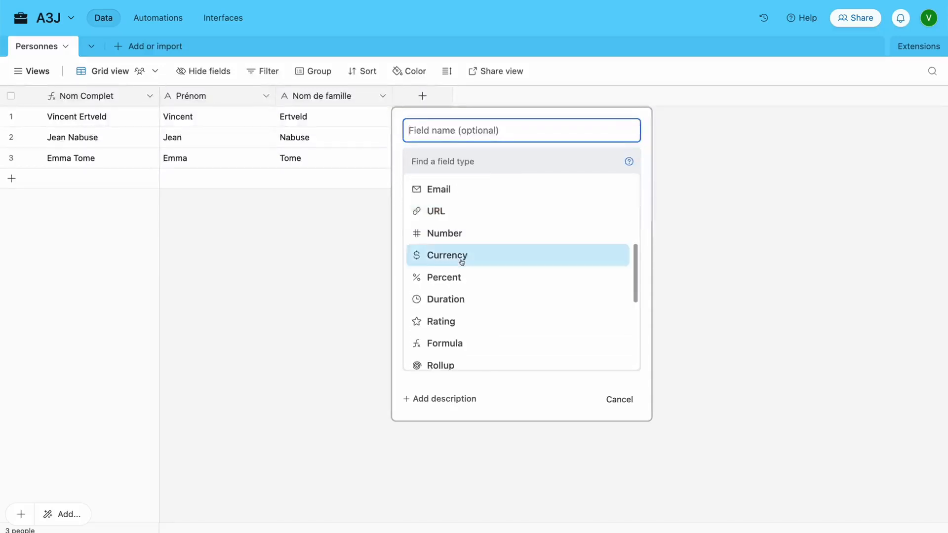
scroll(458, 293, "up", 10)
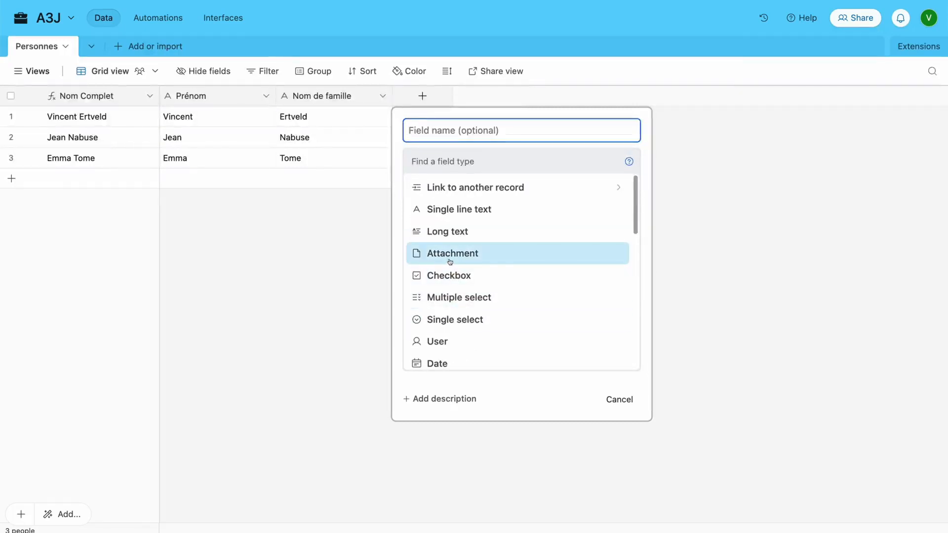
mouse_move(449, 262)
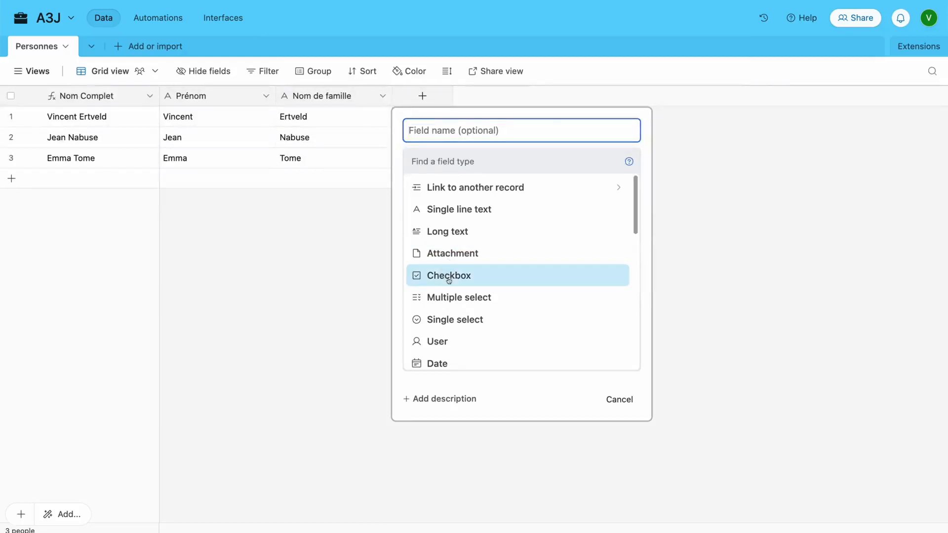
mouse_move(449, 280)
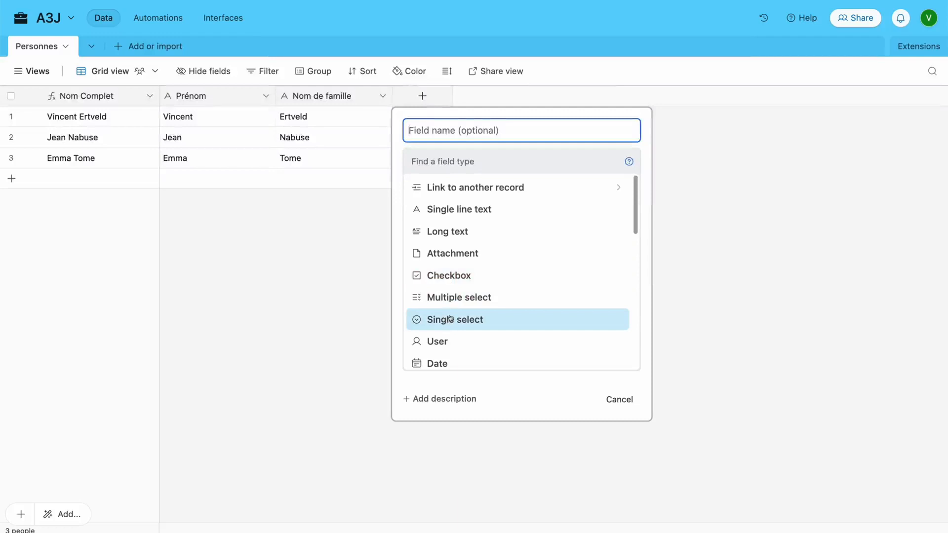
scroll(447, 320, "down", 2)
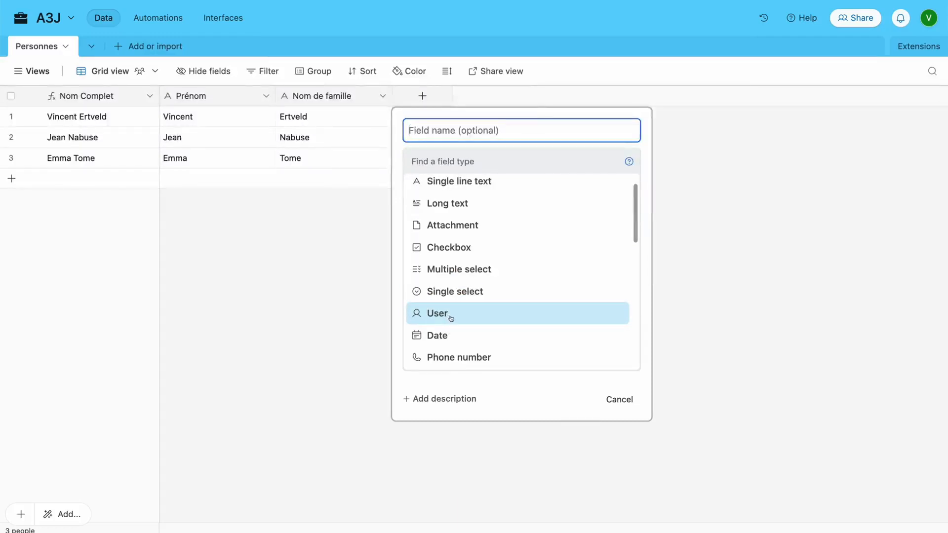
scroll(449, 317, "down", 1)
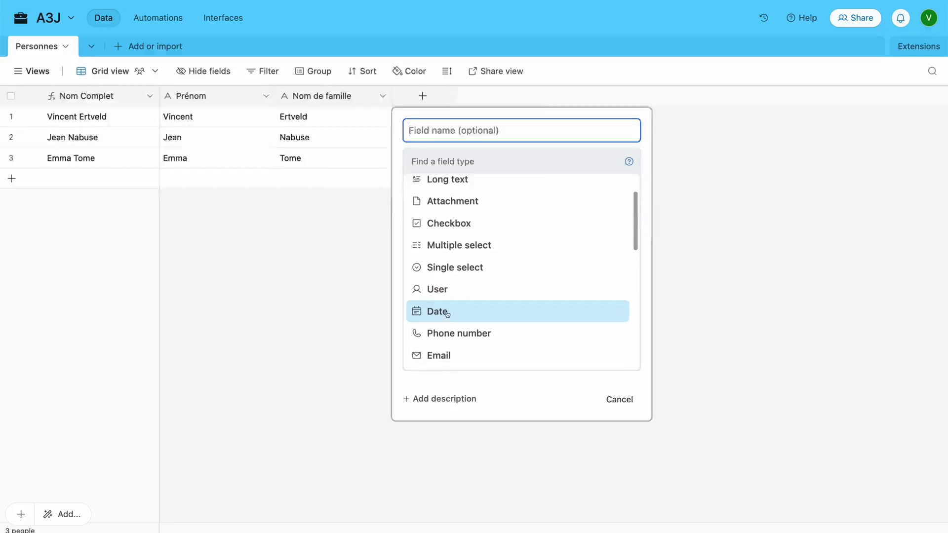
scroll(448, 319, "down", 1)
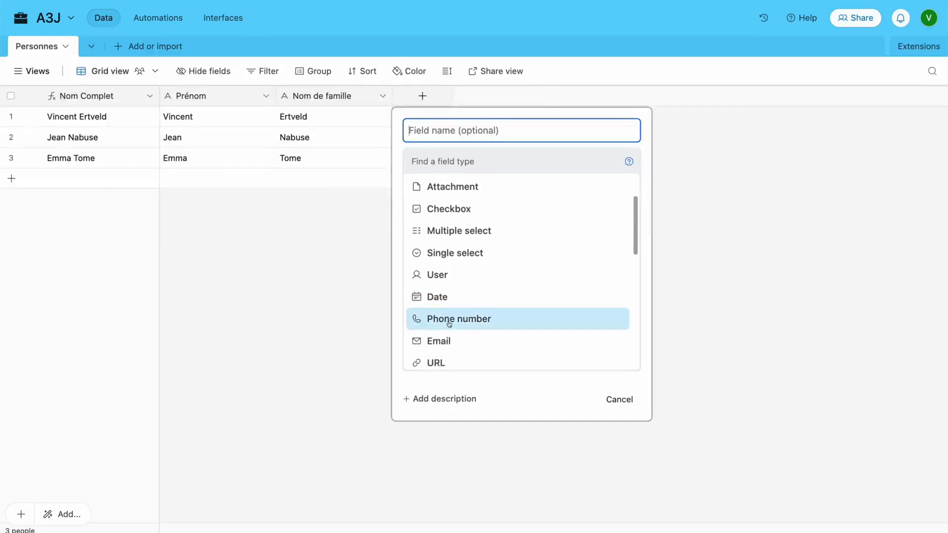
scroll(444, 332, "down", 1)
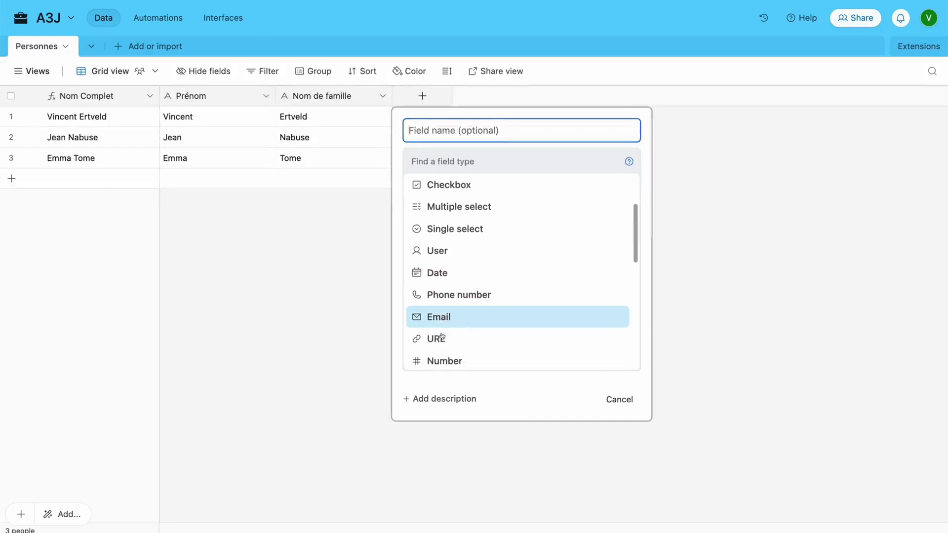
scroll(439, 340, "down", 1)
scroll(440, 341, "down", 2)
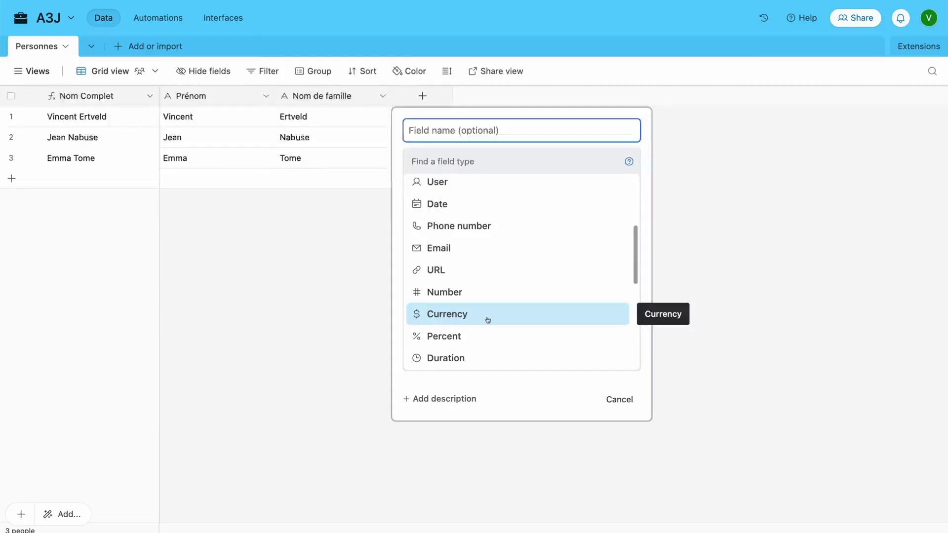
scroll(488, 320, "down", 1)
scroll(488, 320, "down", 3)
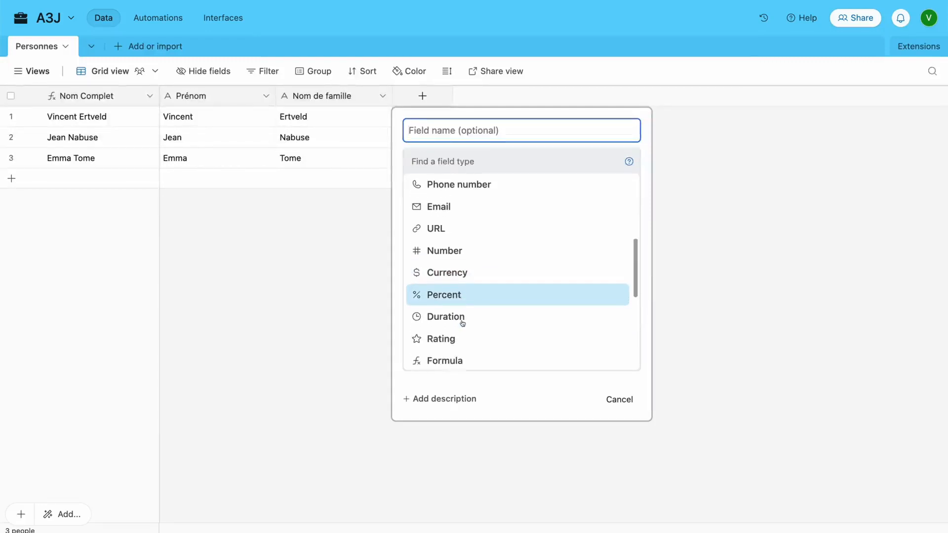
scroll(446, 324, "down", 1)
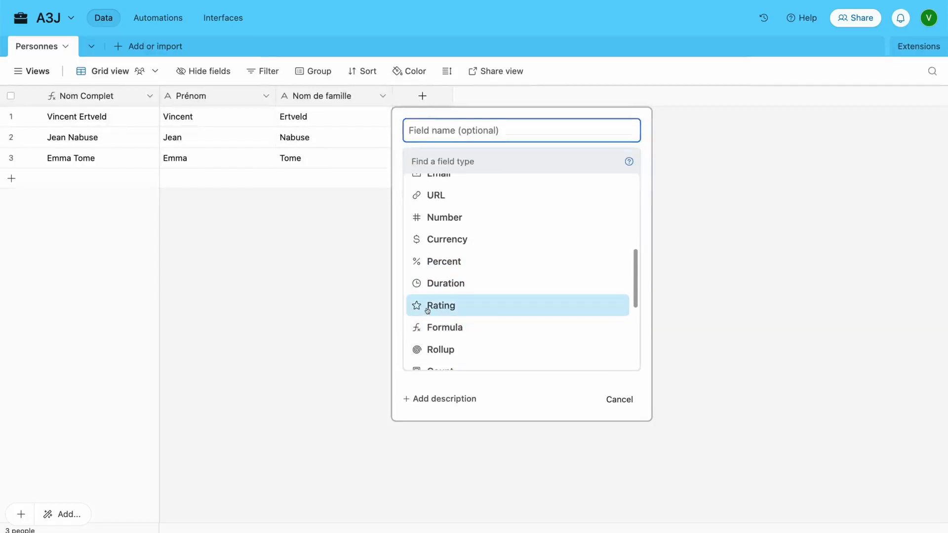
scroll(434, 335, "down", 3)
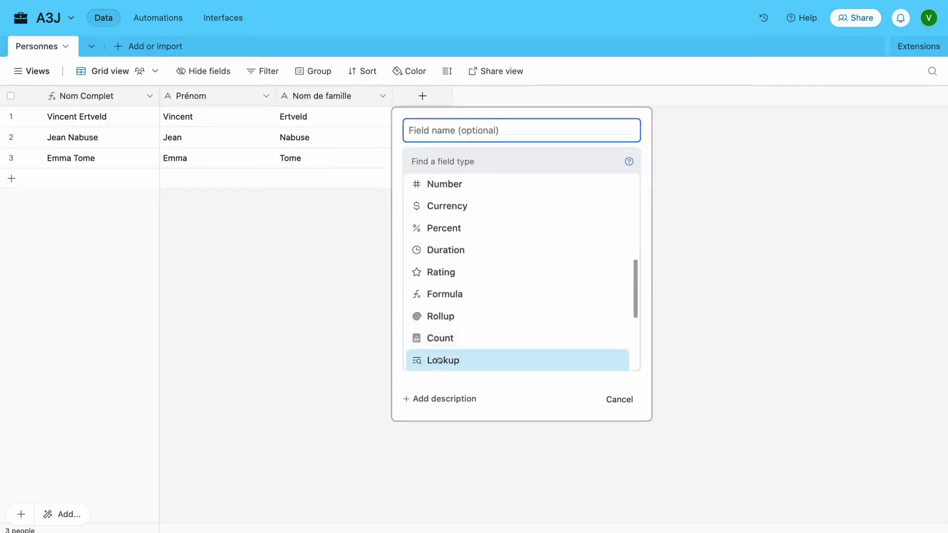
scroll(441, 351, "down", 1)
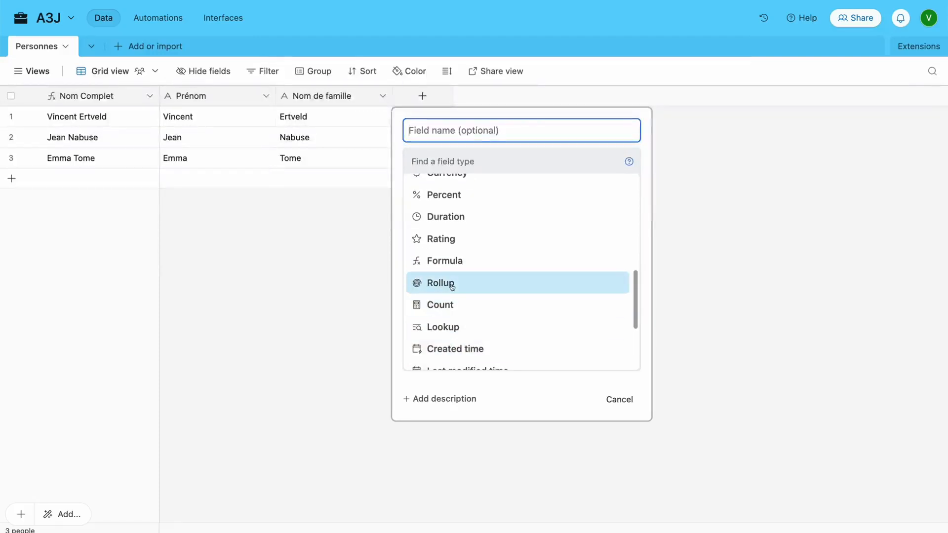
scroll(452, 285, "down", 5)
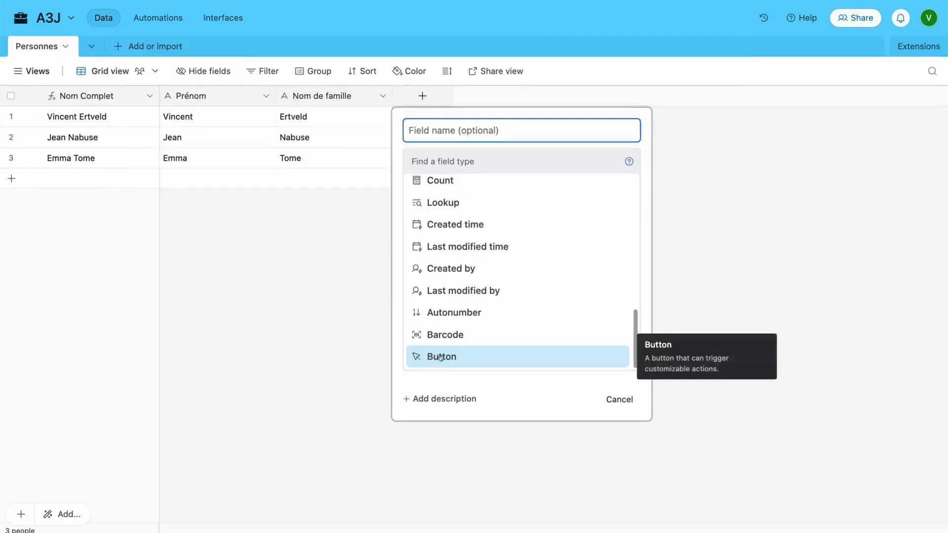
scroll(499, 372, "up", 10)
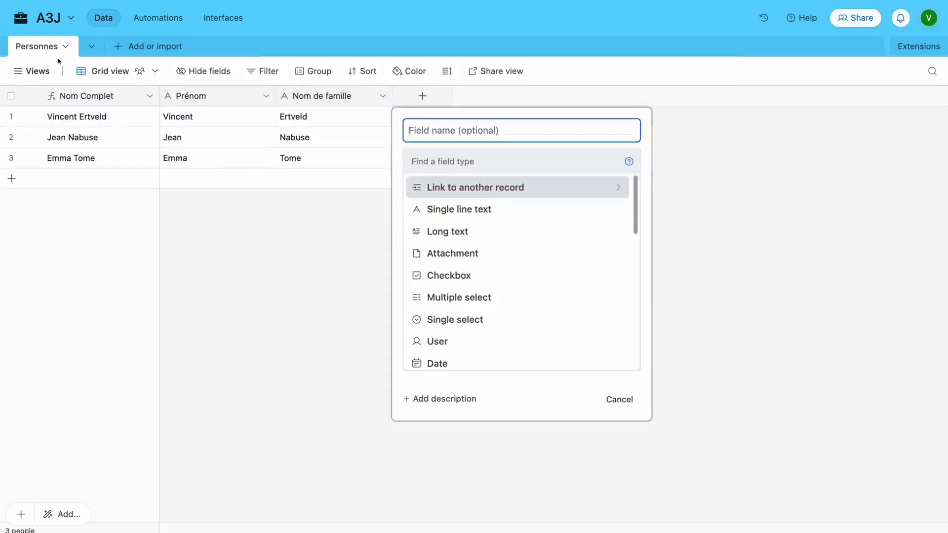
left_click(482, 186)
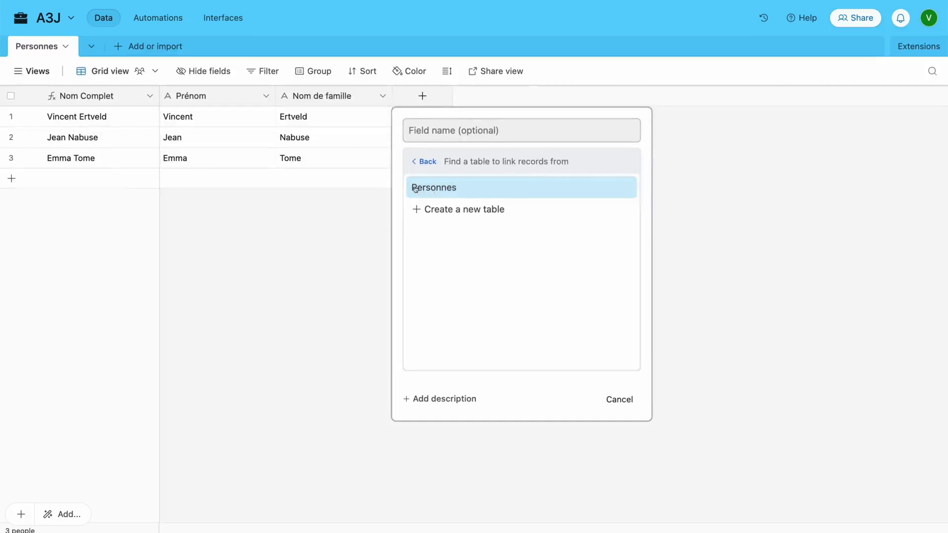
Name the link field Entités, linking to a new Entités table with multiple records allowed
left_click(463, 210)
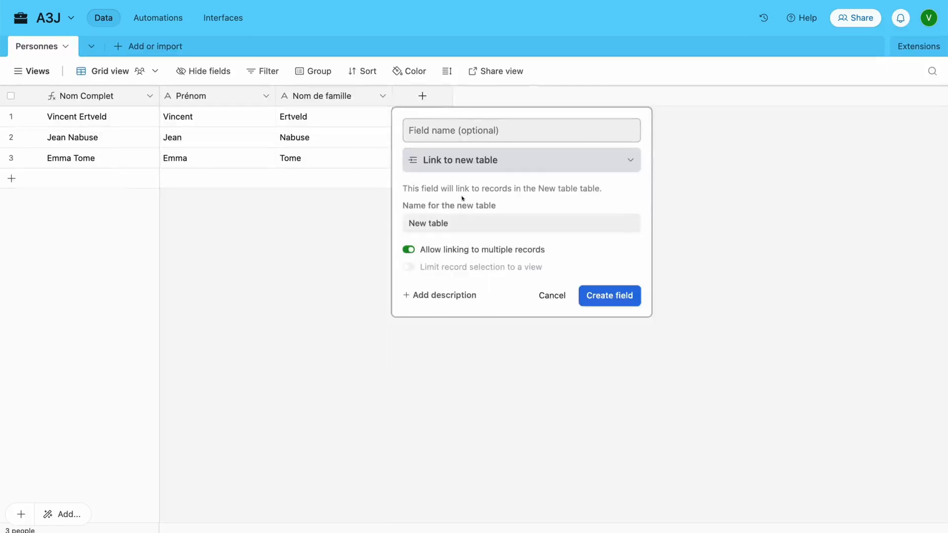
left_click(457, 134)
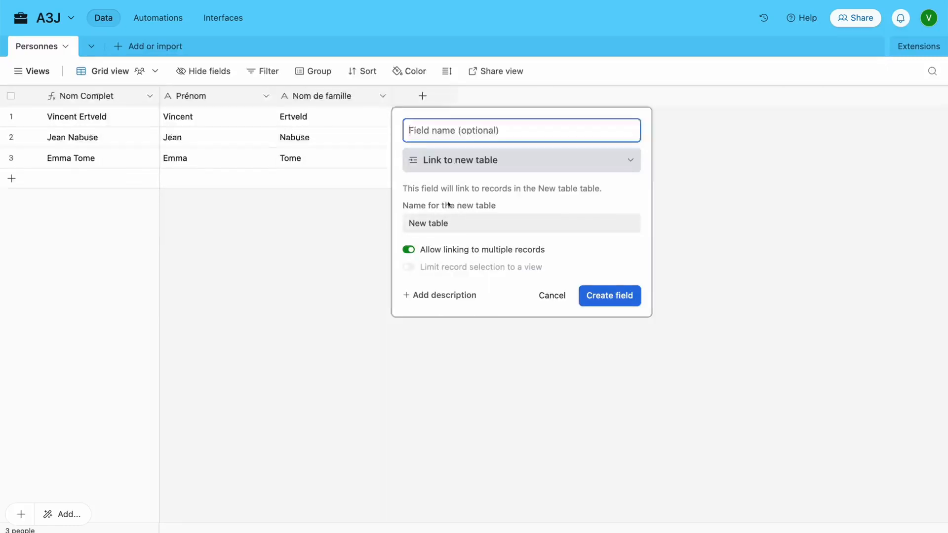
triple_click(520, 219)
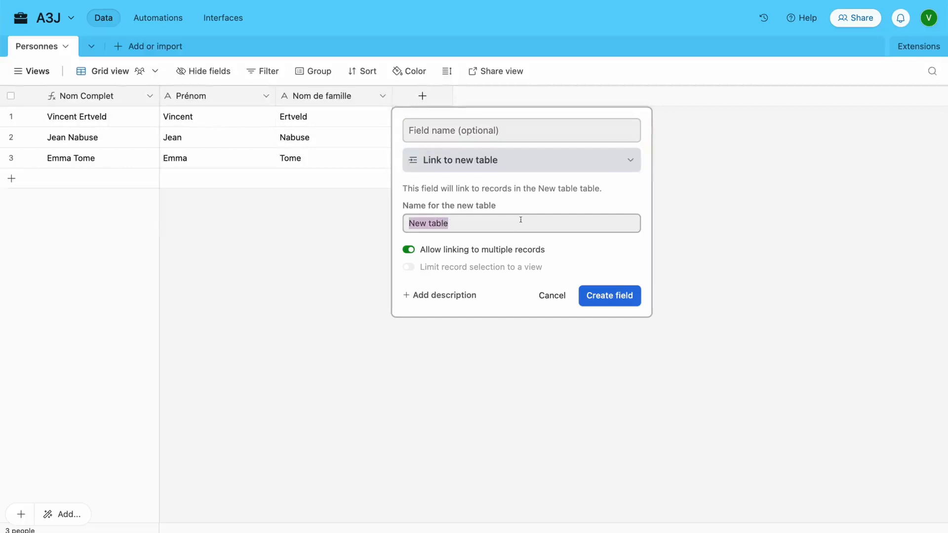
type("Entités")
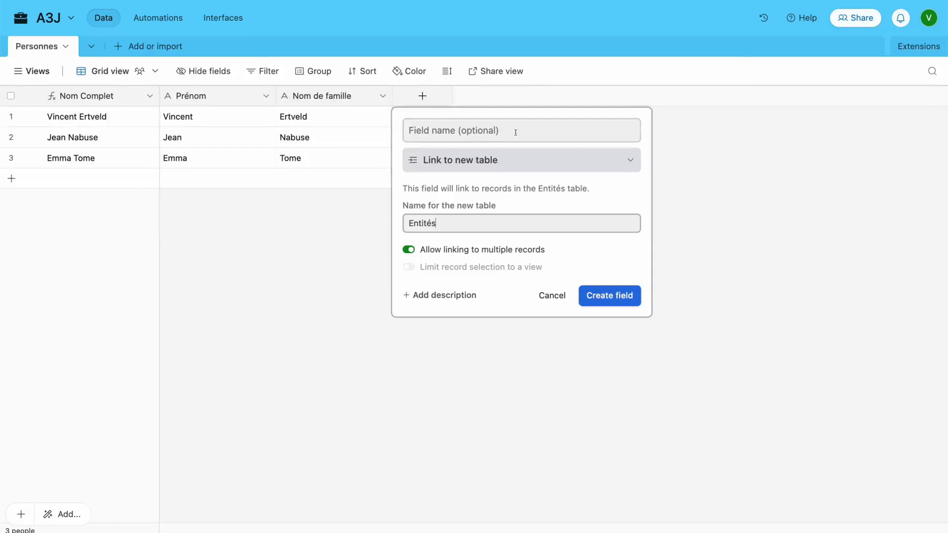
left_click(474, 130)
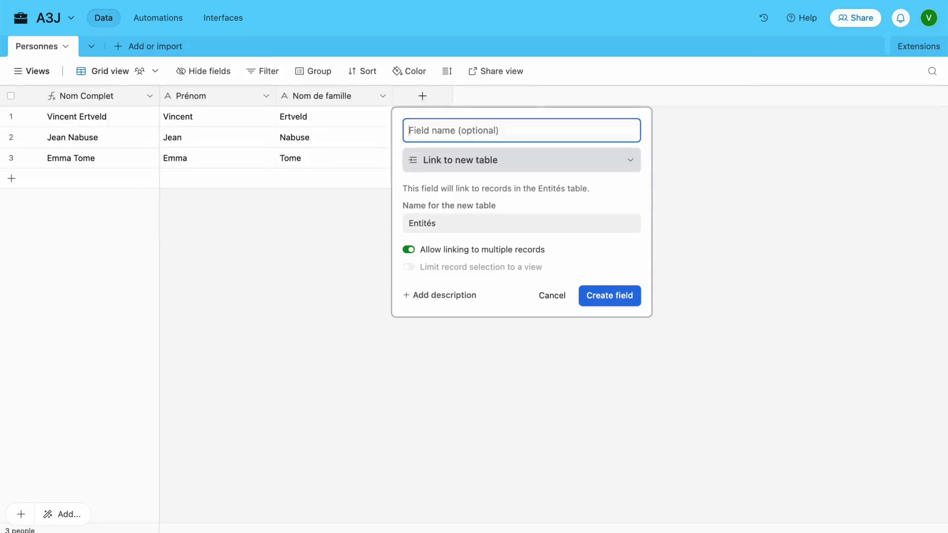
type("Entités")
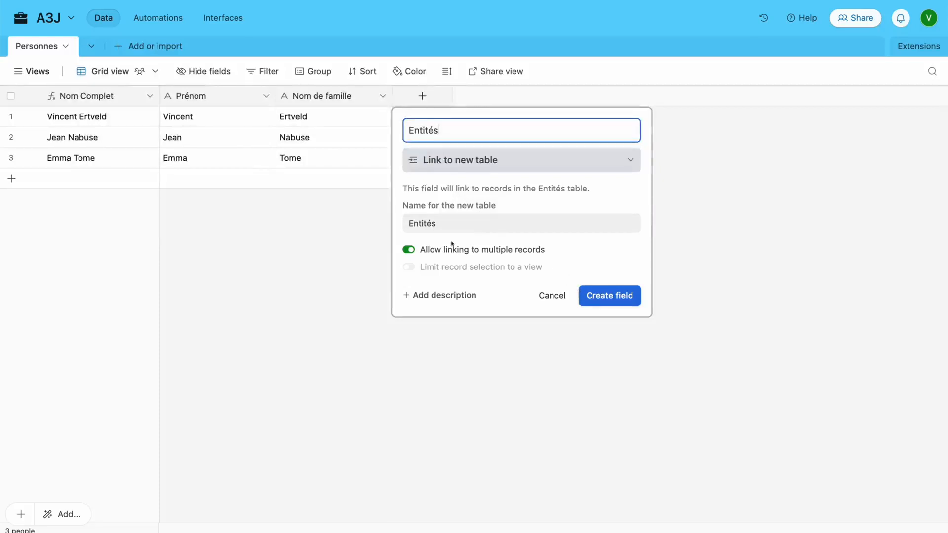
left_click(409, 249)
left_click(408, 250)
mouse_move(428, 268)
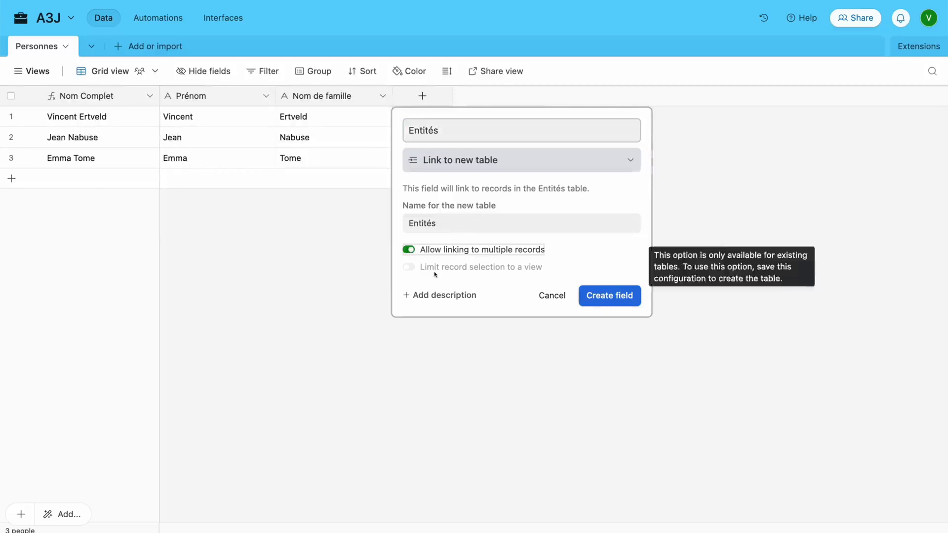
Create the Entités field and link the first person to a new entity named KreaCity
left_click(600, 297)
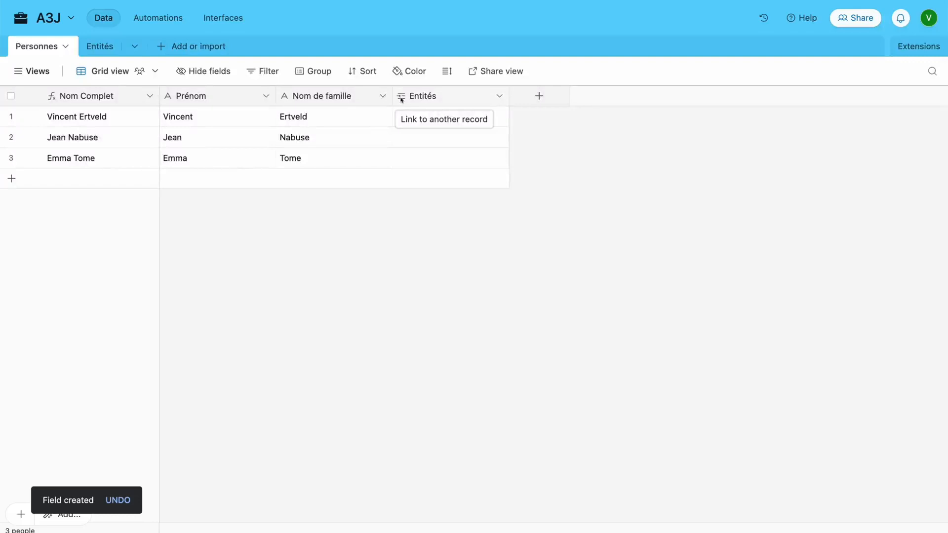
left_click(446, 122)
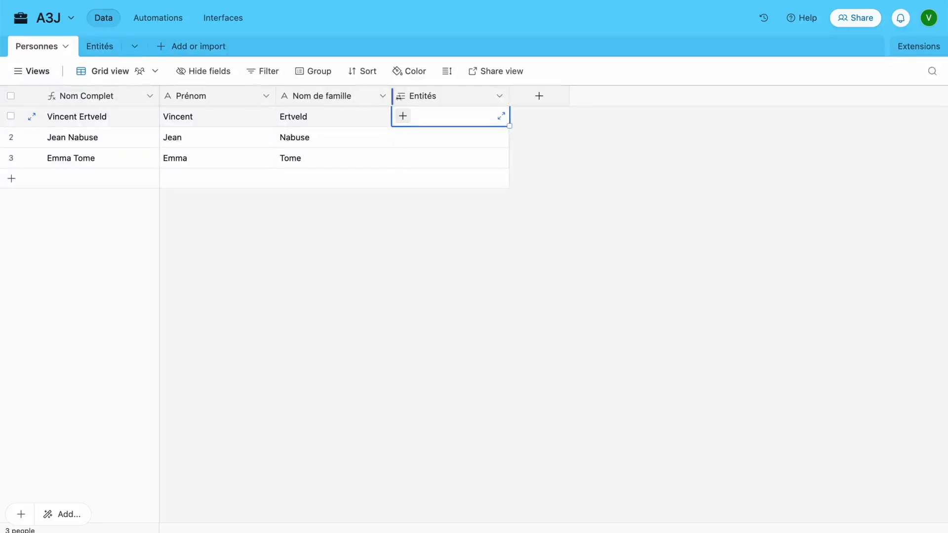
left_click(404, 116)
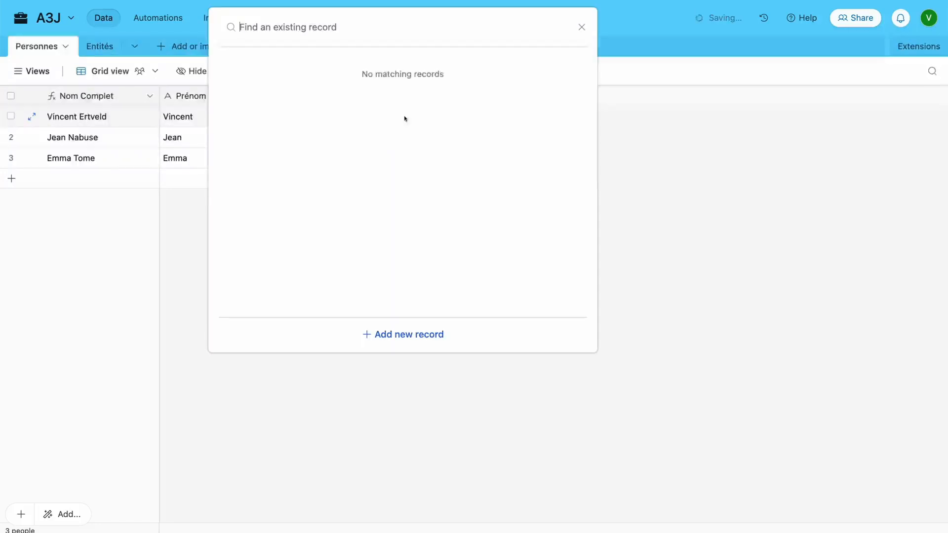
left_click(404, 335)
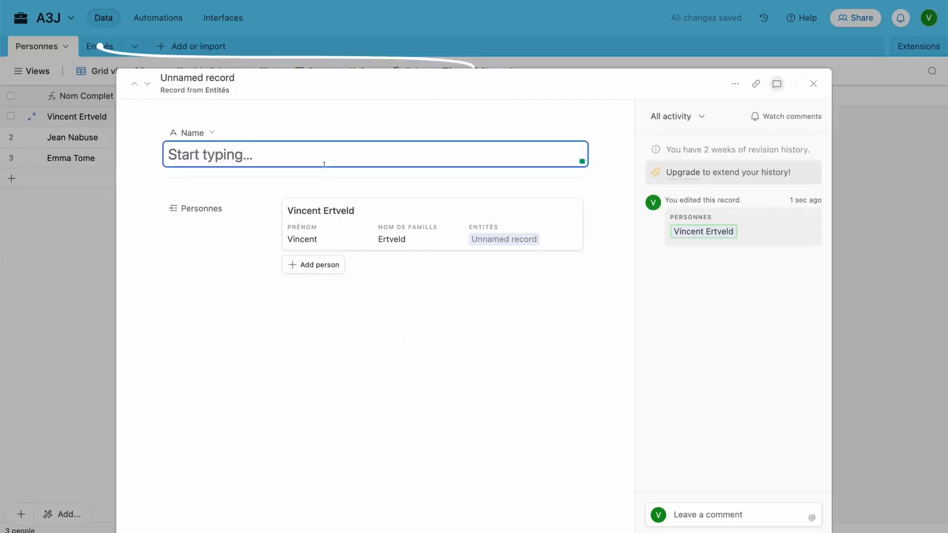
type("KreaCity")
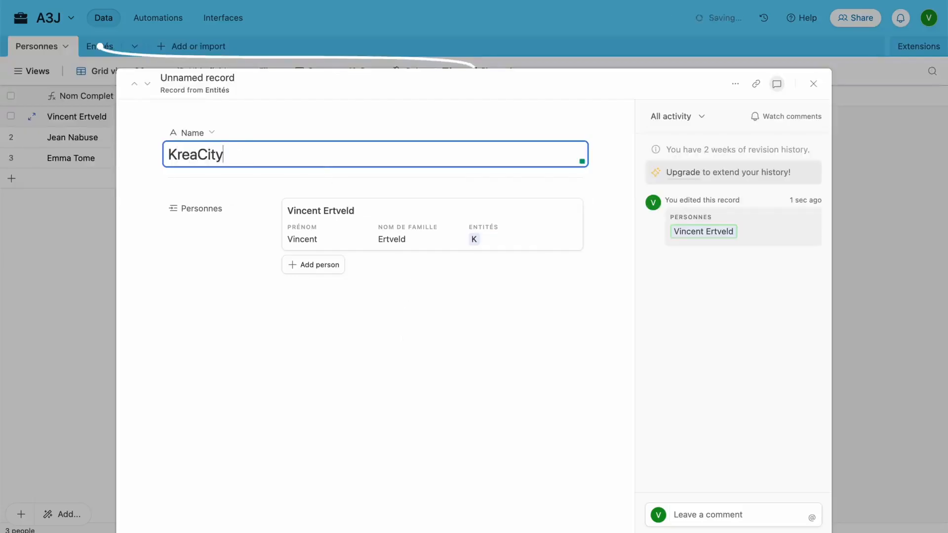
key("Escape")
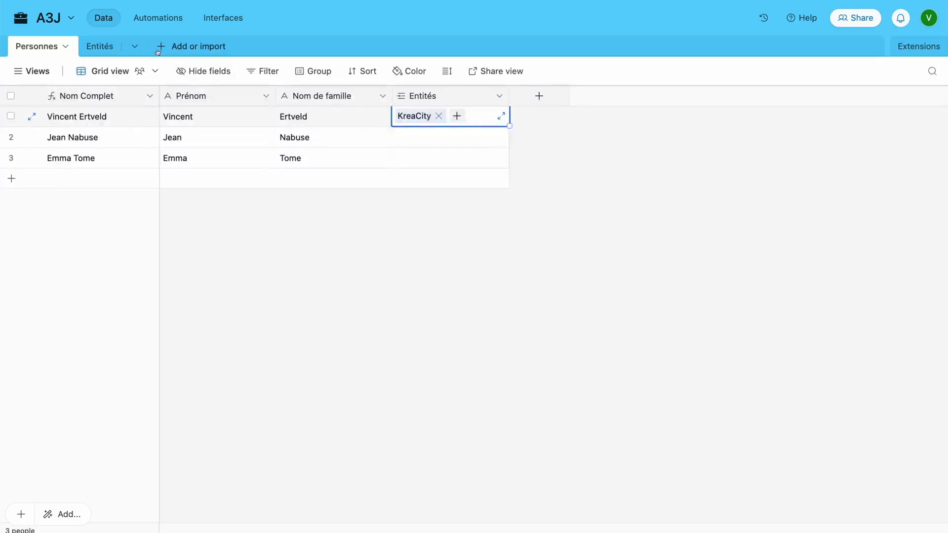
Rename the Entités table's primary field to Entité, then return to Personnes
left_click(98, 47)
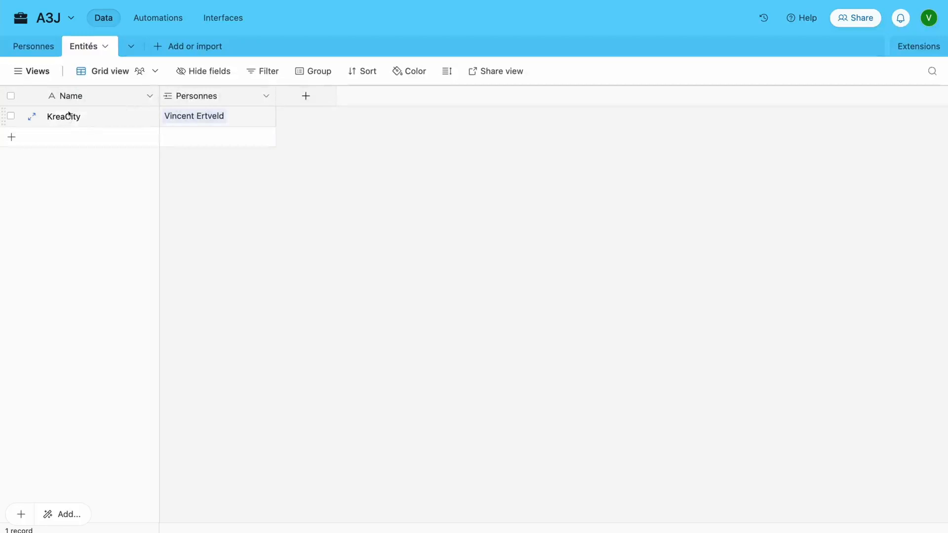
double_click(69, 95)
type("Entité")
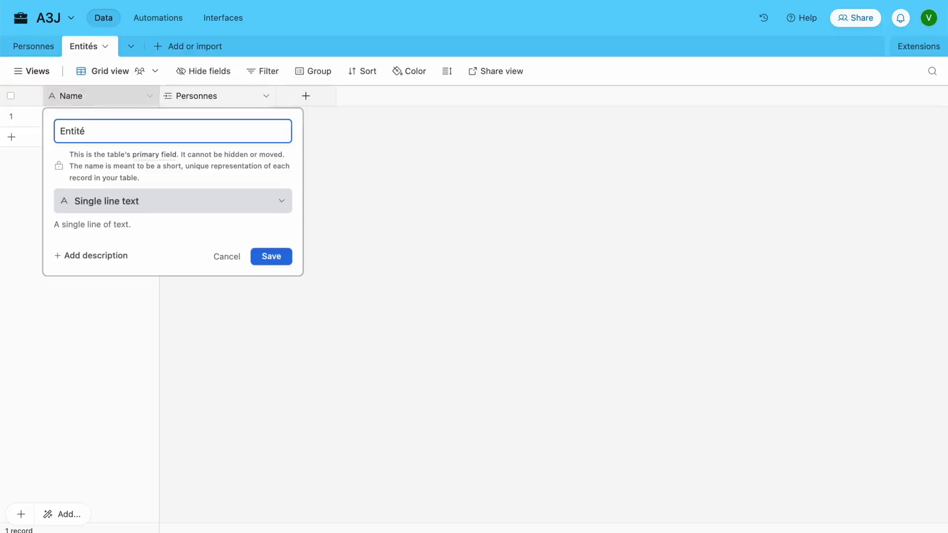
key("Return")
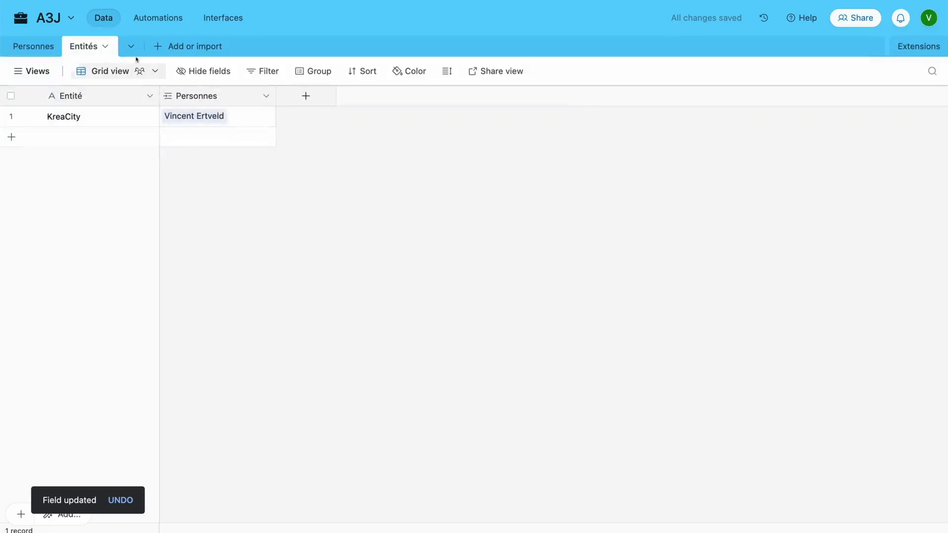
left_click(44, 48)
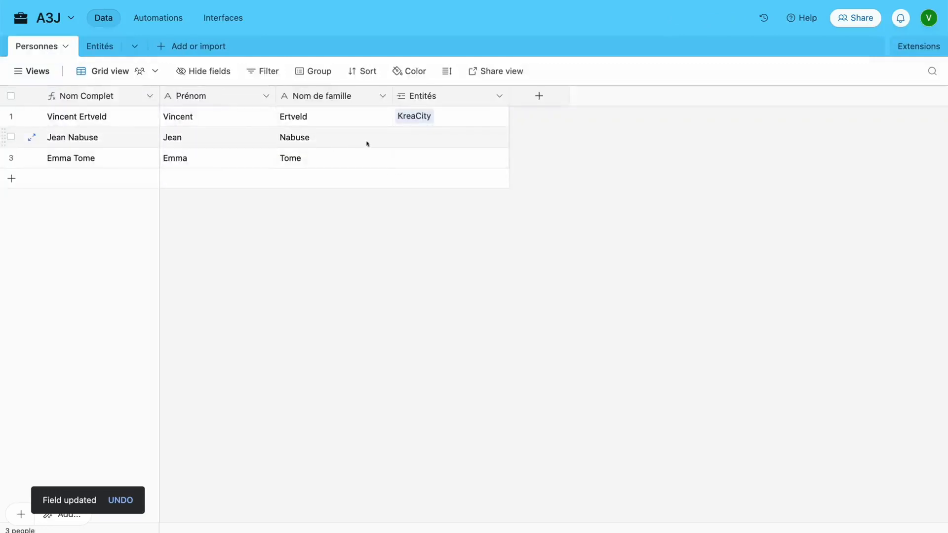
Link the third person to the existing KreaCity entity
left_click(437, 164)
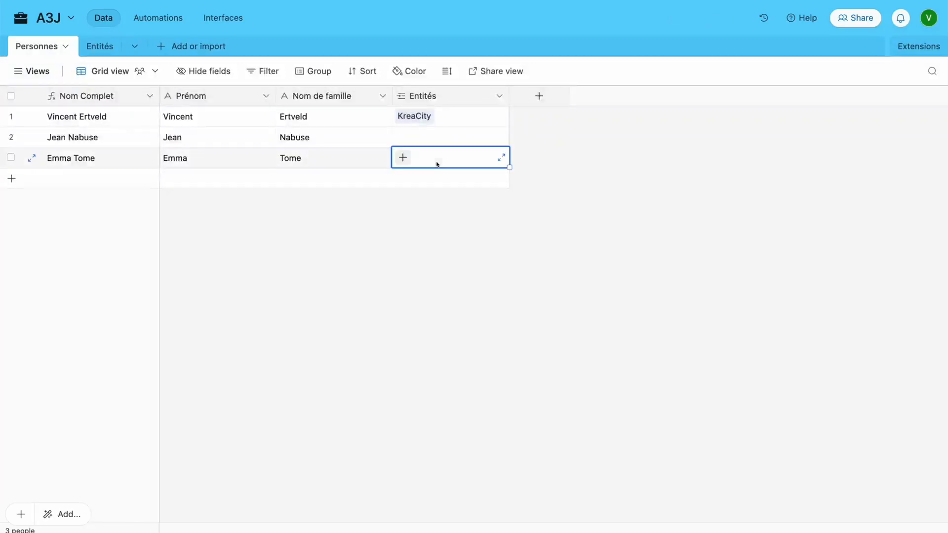
left_click(403, 157)
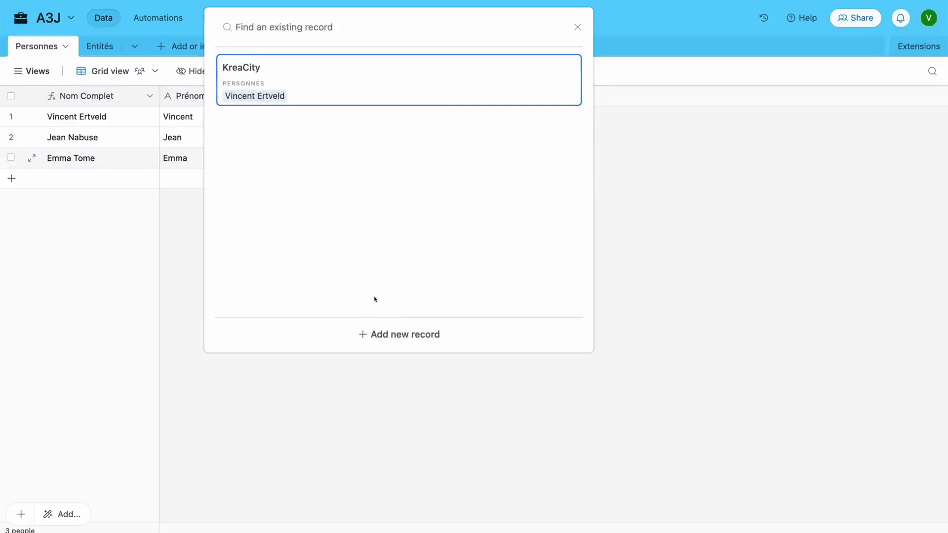
left_click(317, 88)
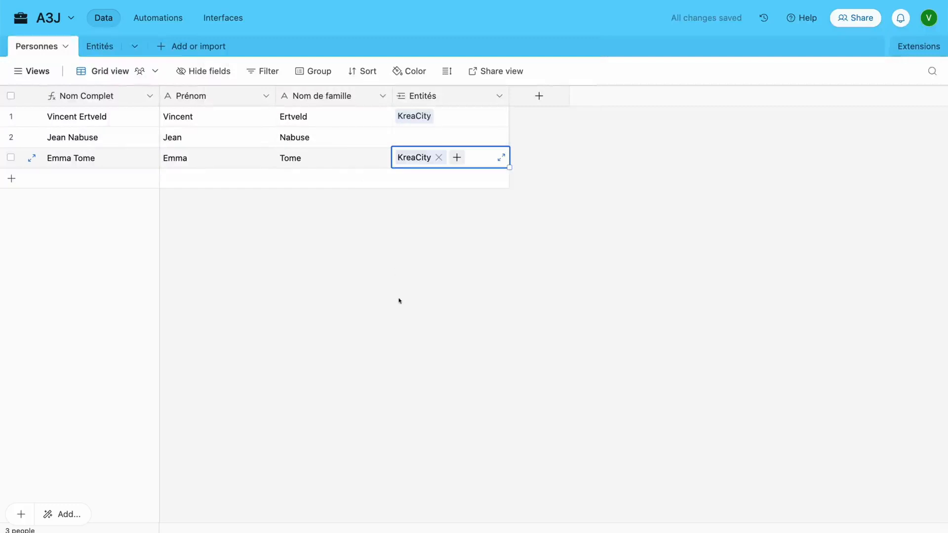
Link the second person to a new entity named 'Administration des impôts'
left_click(402, 137)
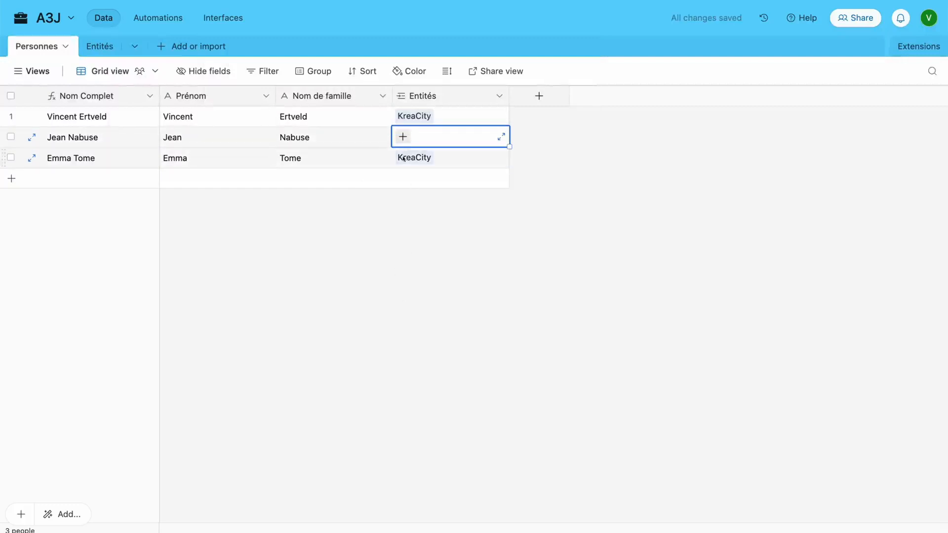
left_click(402, 137)
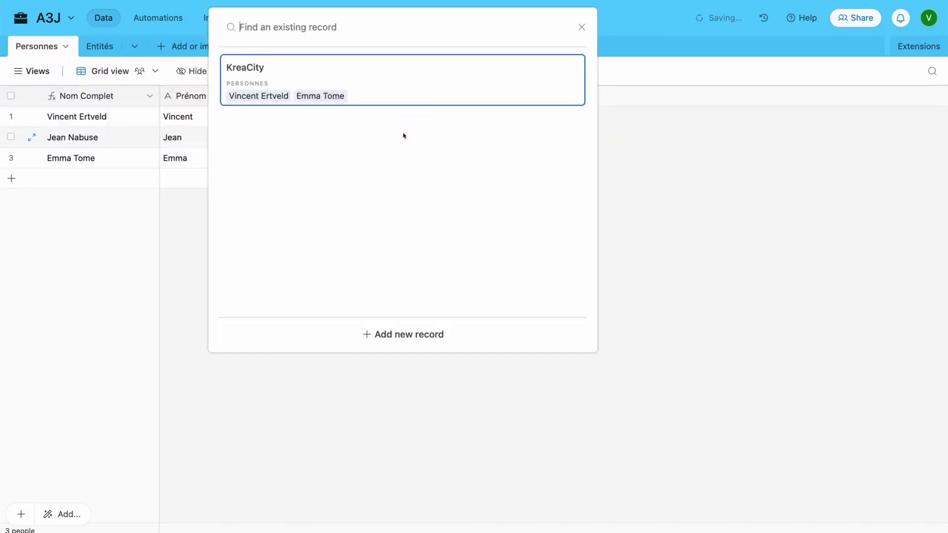
left_click(377, 334)
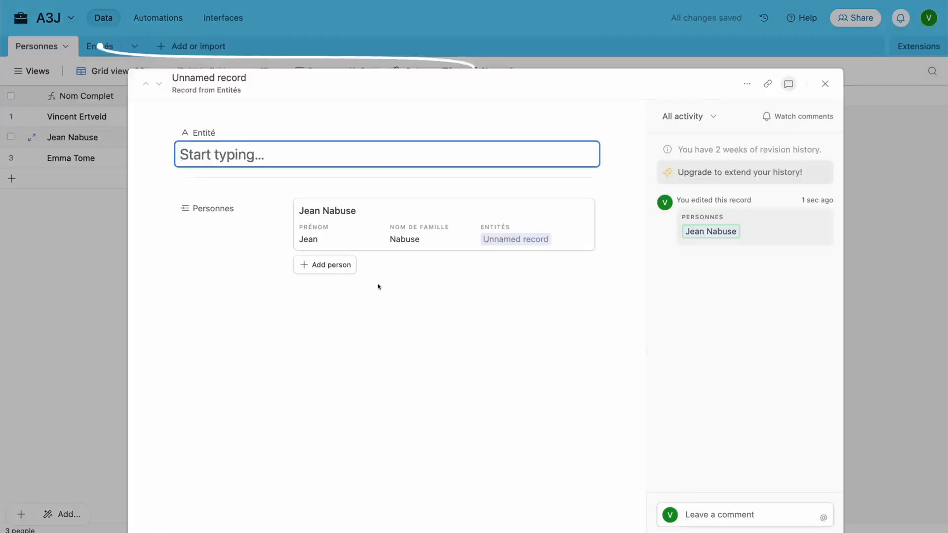
type("A")
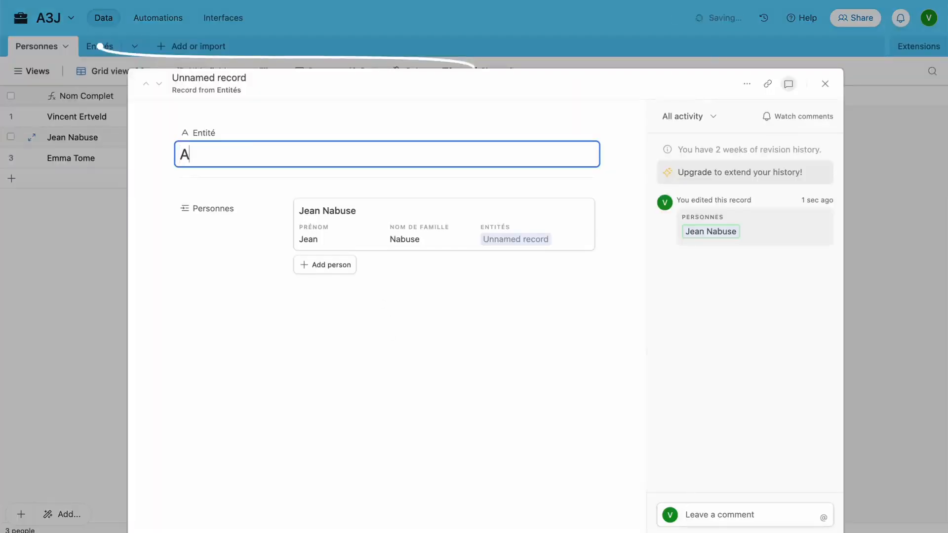
type("dministration des im")
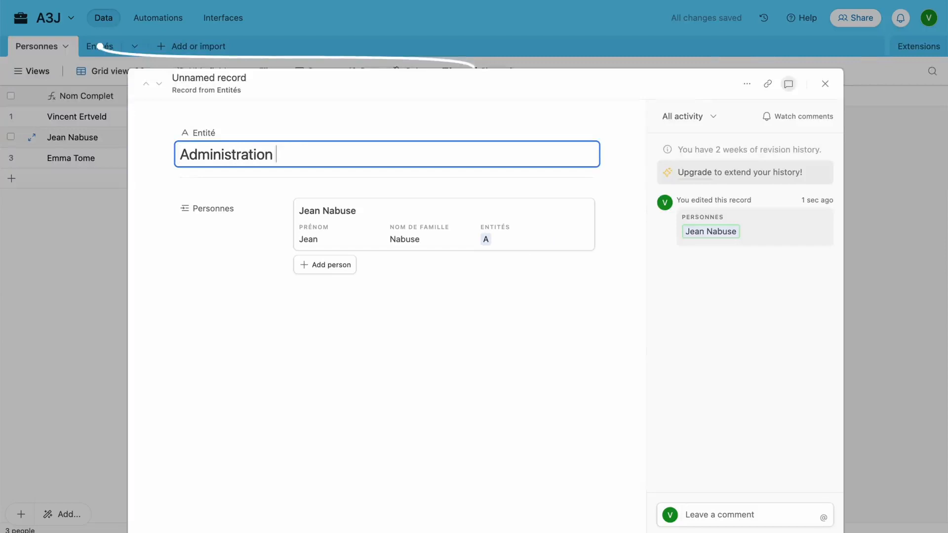
type("pôts")
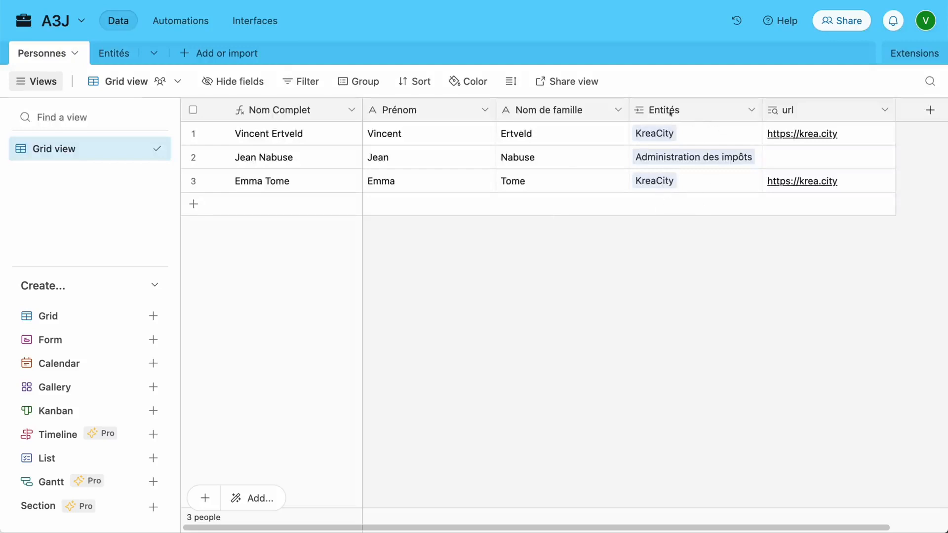
View the Entités table: Nb Personnes shows 2 for KreaCity and 1 for Administration des impôts
left_click(108, 60)
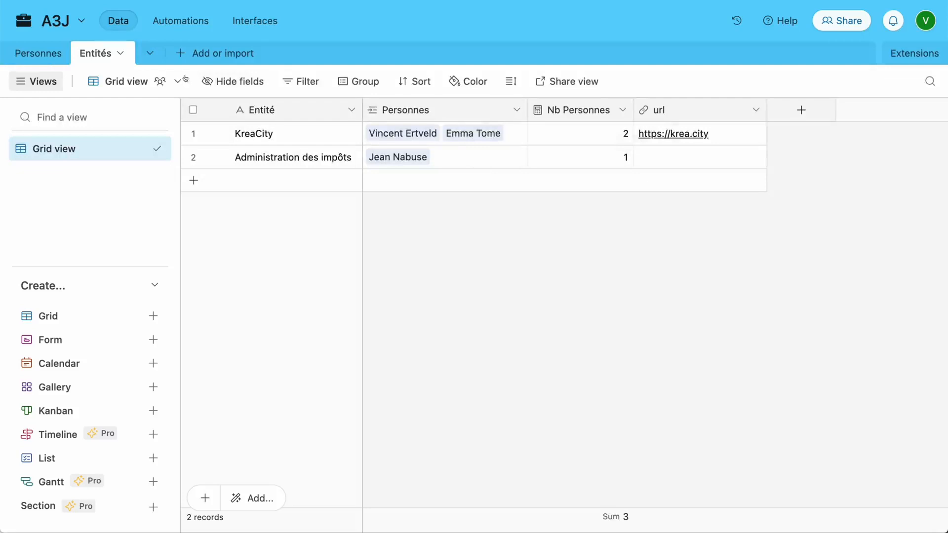
Switch between Personnes and Entités to review the linked people counts and url values
left_click(43, 55)
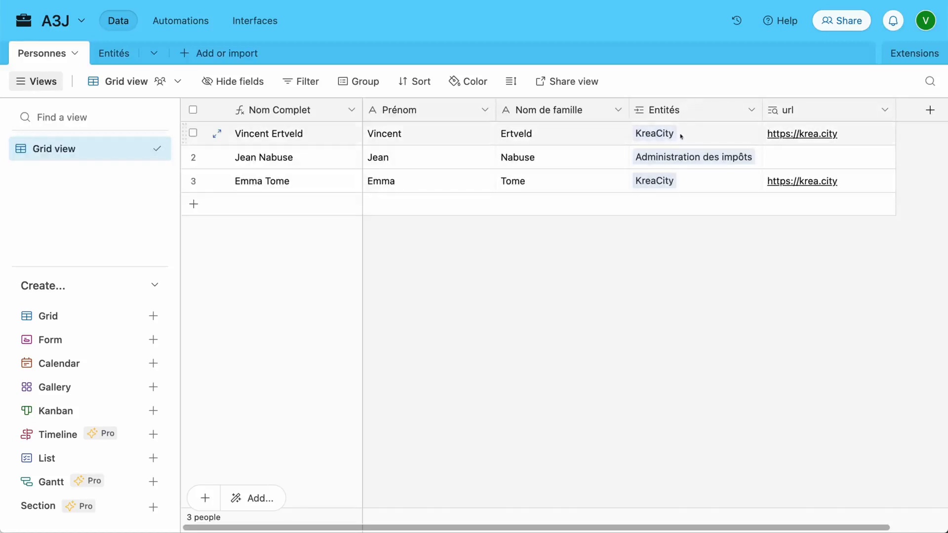
left_click(112, 54)
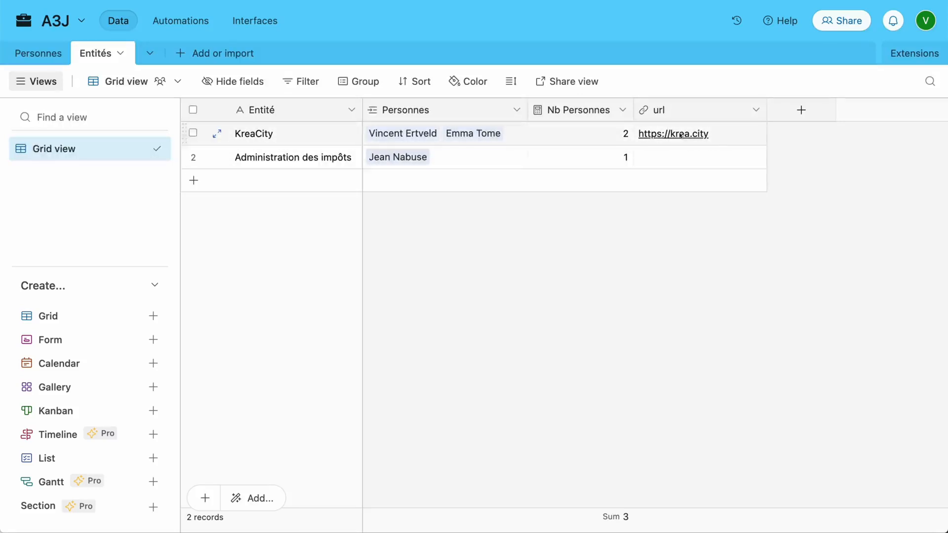
left_click(58, 54)
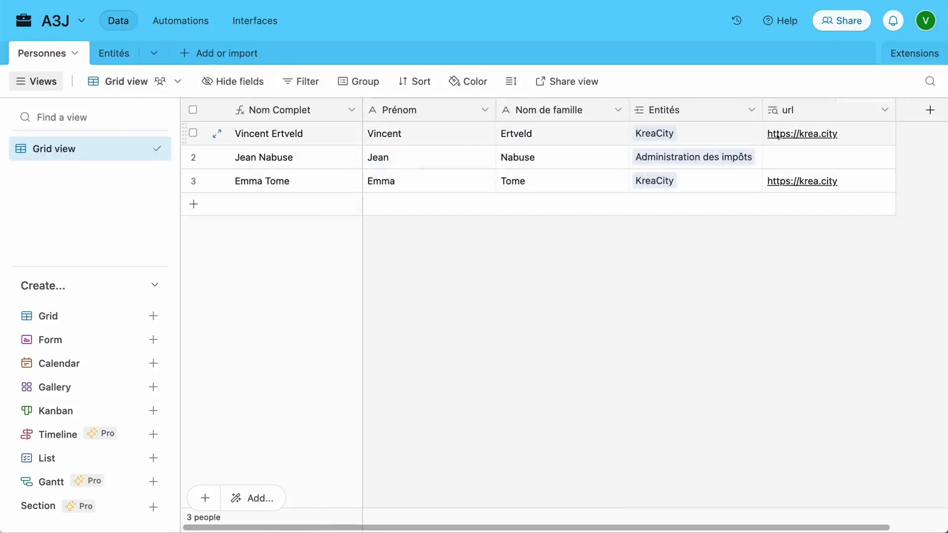